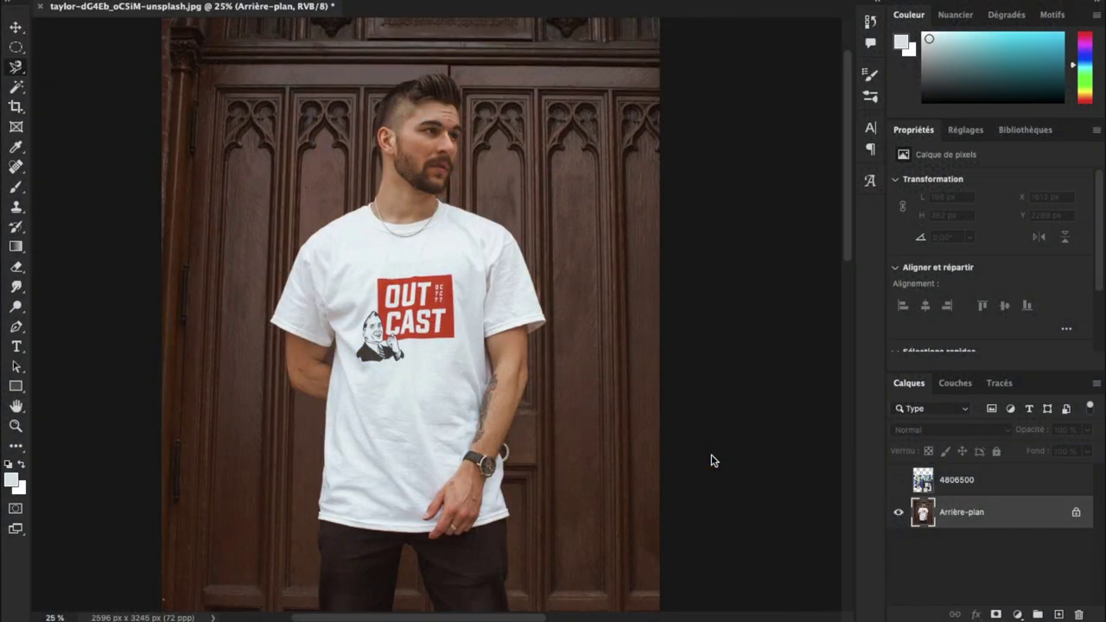
Trace the shirt edge from the neckline down the shoulder and around the hand, removing a stray loop
{"action": "left_click", "coordinate": [899, 480]}
{"action": "left_click", "coordinate": [898, 480]}
{"action": "key", "text": "ctrl+plus"}
{"action": "key", "text": "ctrl+plus"}
{"action": "key", "text": "ctrl+plus"}
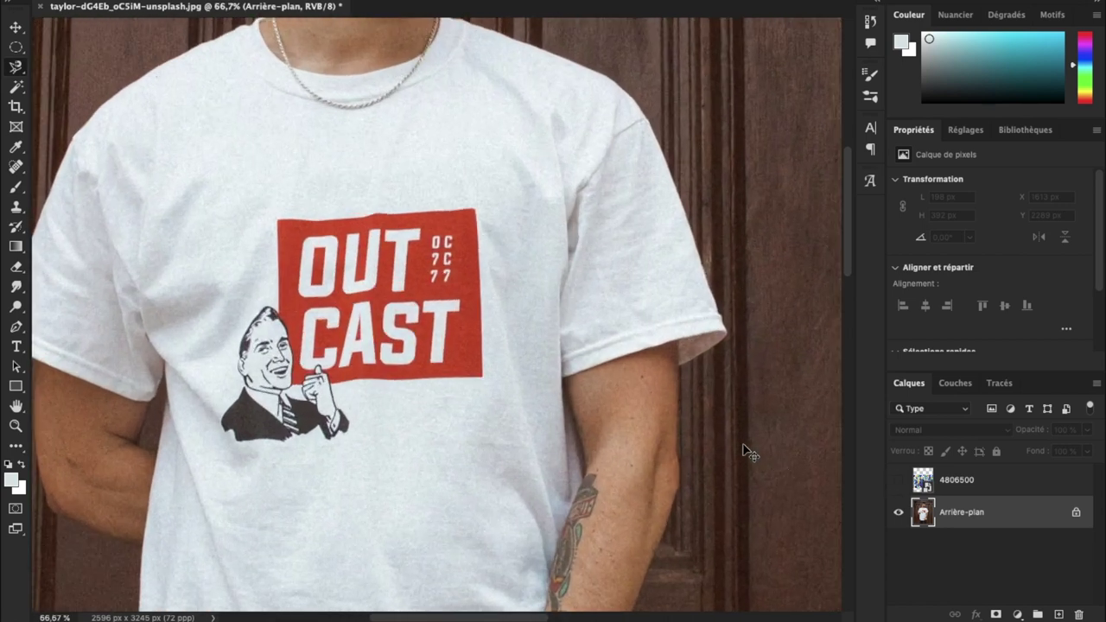
{"action": "key", "text": "ctrl+plus"}
{"action": "key", "text": "ctrl+plus"}
{"action": "scroll", "coordinate": [533, 443], "scroll_direction": "up", "scroll_amount": 5}
{"action": "scroll", "coordinate": [491, 423], "scroll_direction": "up", "scroll_amount": 5}
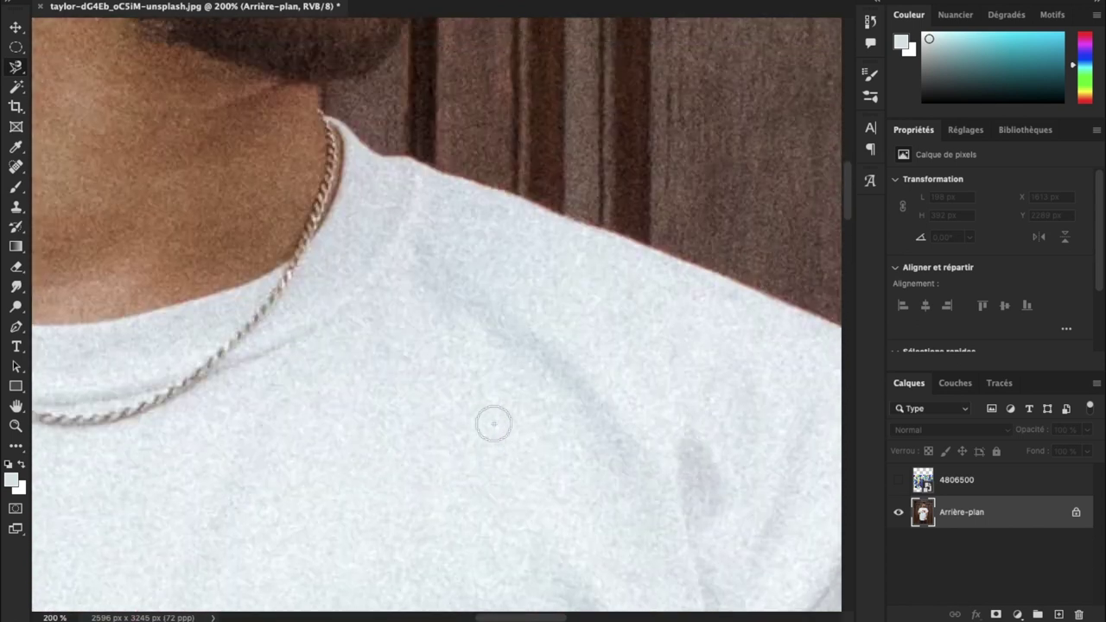
{"action": "scroll", "coordinate": [492, 422], "scroll_direction": "up", "scroll_amount": 2}
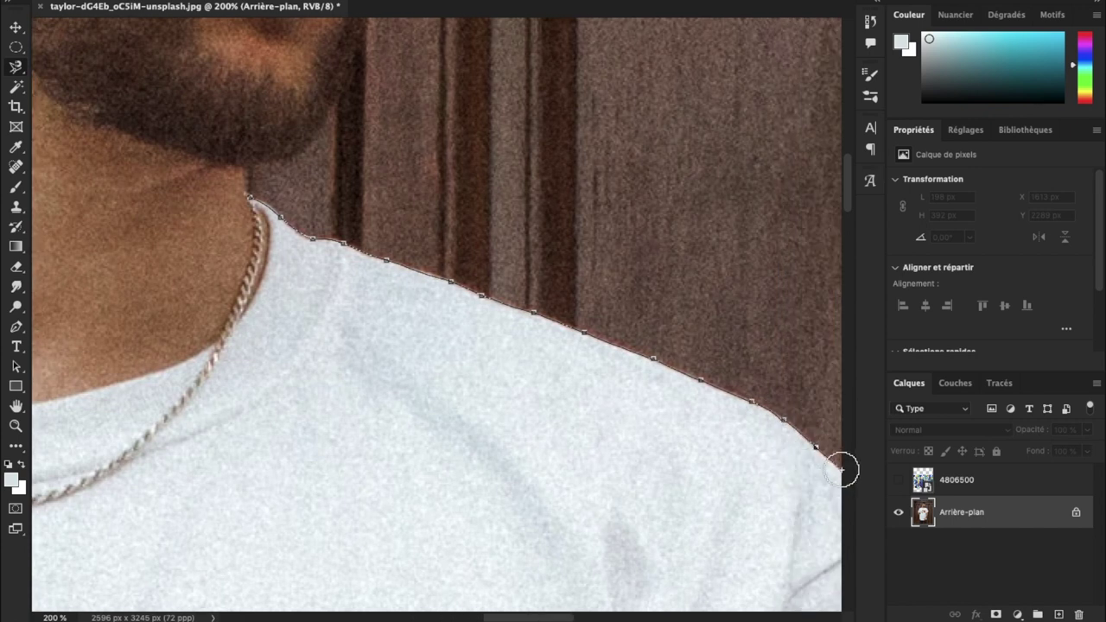
{"action": "key", "text": "BackSpace"}
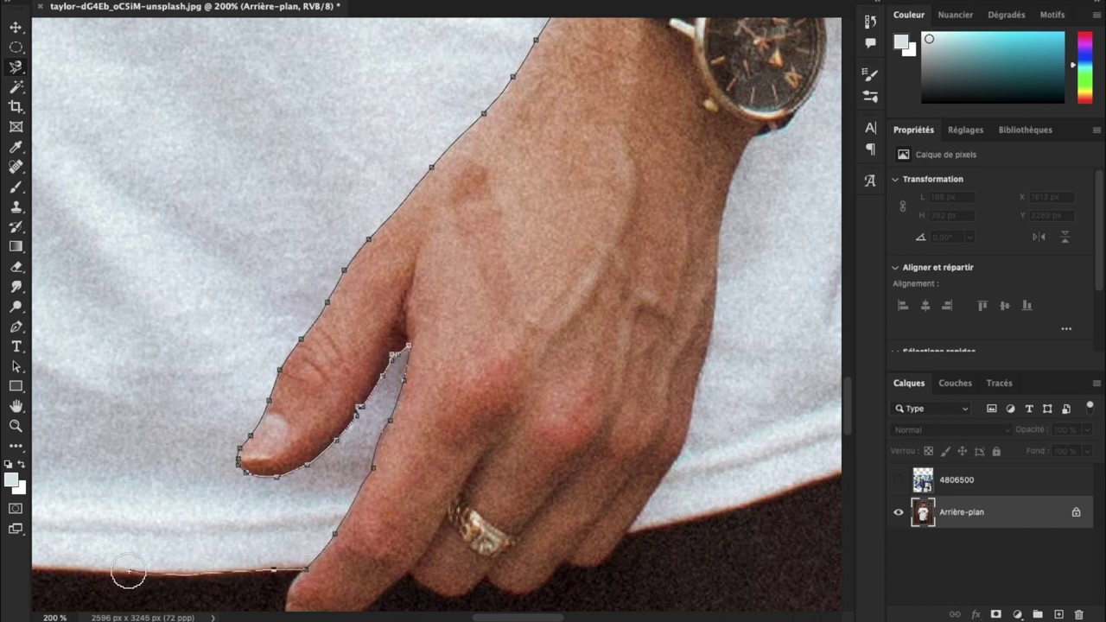
Continue the Magnetic Lasso outline along the shirt's hem and left side
{"action": "scroll", "coordinate": [124, 561], "scroll_direction": "left", "scroll_amount": 5}
{"action": "scroll", "coordinate": [95, 471], "scroll_direction": "left", "scroll_amount": 3}
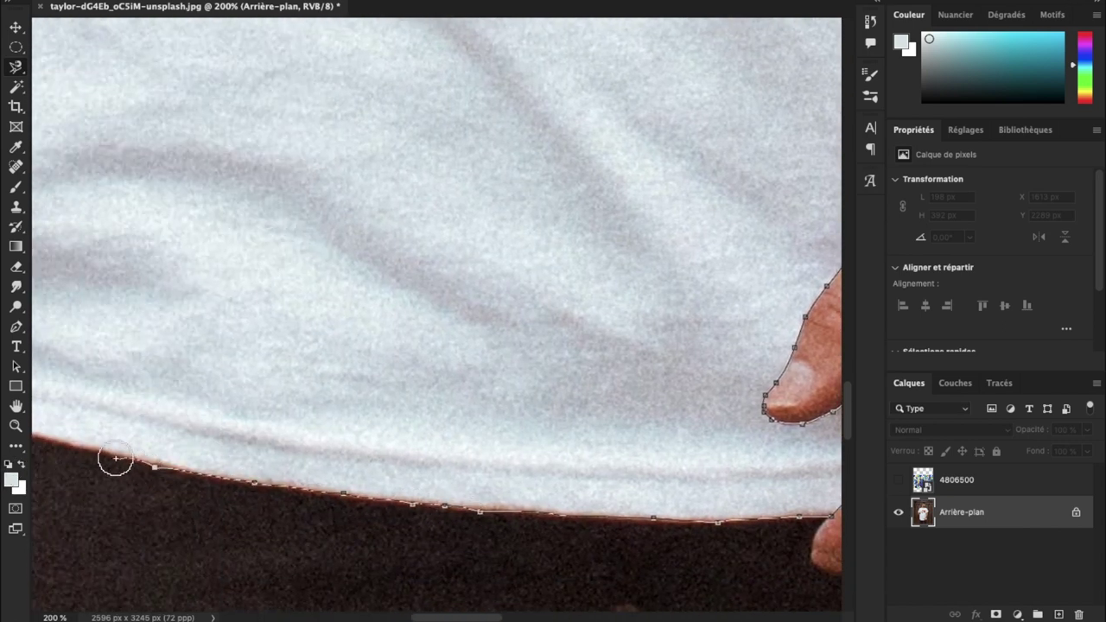
{"action": "scroll", "coordinate": [60, 440], "scroll_direction": "left", "scroll_amount": 1}
{"action": "scroll", "coordinate": [52, 424], "scroll_direction": "left", "scroll_amount": 1}
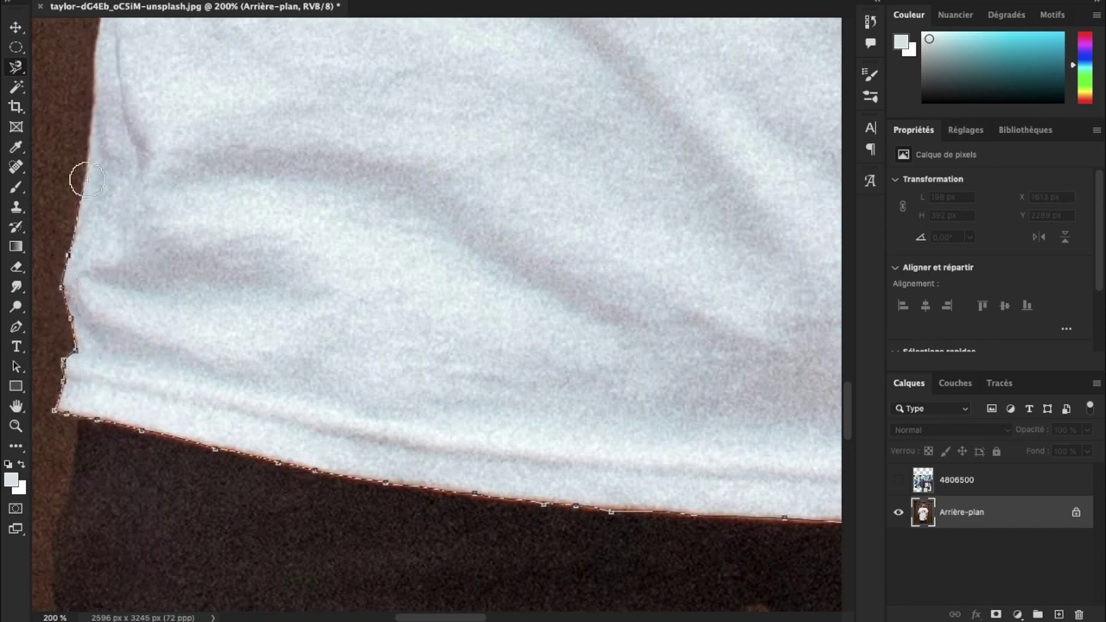
{"action": "scroll", "coordinate": [103, 52], "scroll_direction": "up", "scroll_amount": 5}
{"action": "scroll", "coordinate": [117, 26], "scroll_direction": "up", "scroll_amount": 2}
{"action": "scroll", "coordinate": [138, 95], "scroll_direction": "up", "scroll_amount": 3}
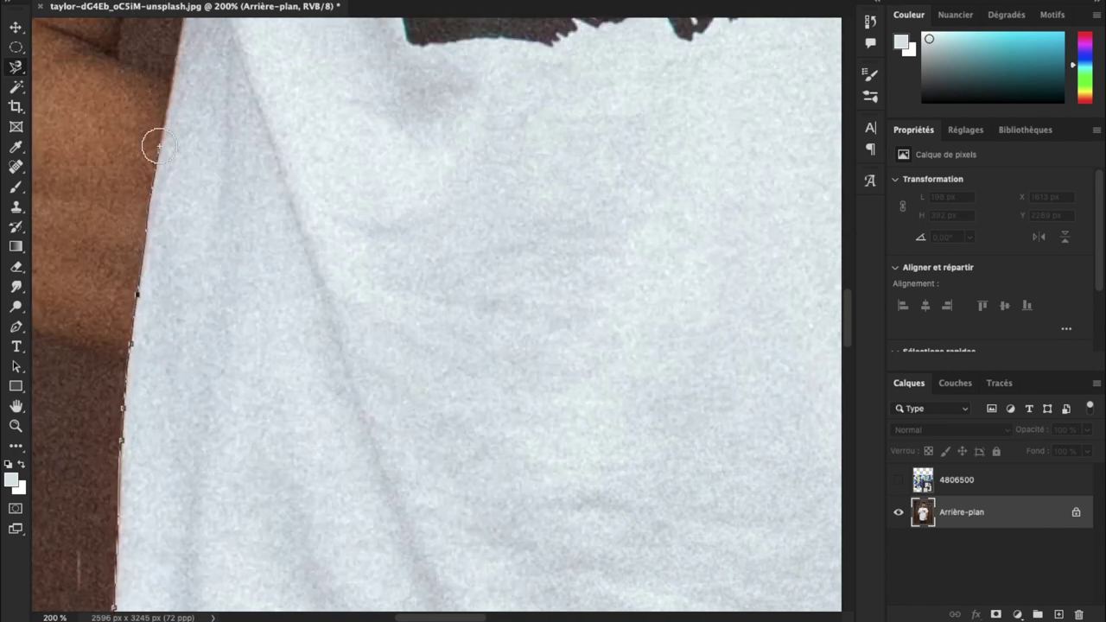
{"action": "scroll", "coordinate": [160, 130], "scroll_direction": "up", "scroll_amount": 2}
{"action": "scroll", "coordinate": [184, 113], "scroll_direction": "up", "scroll_amount": 3}
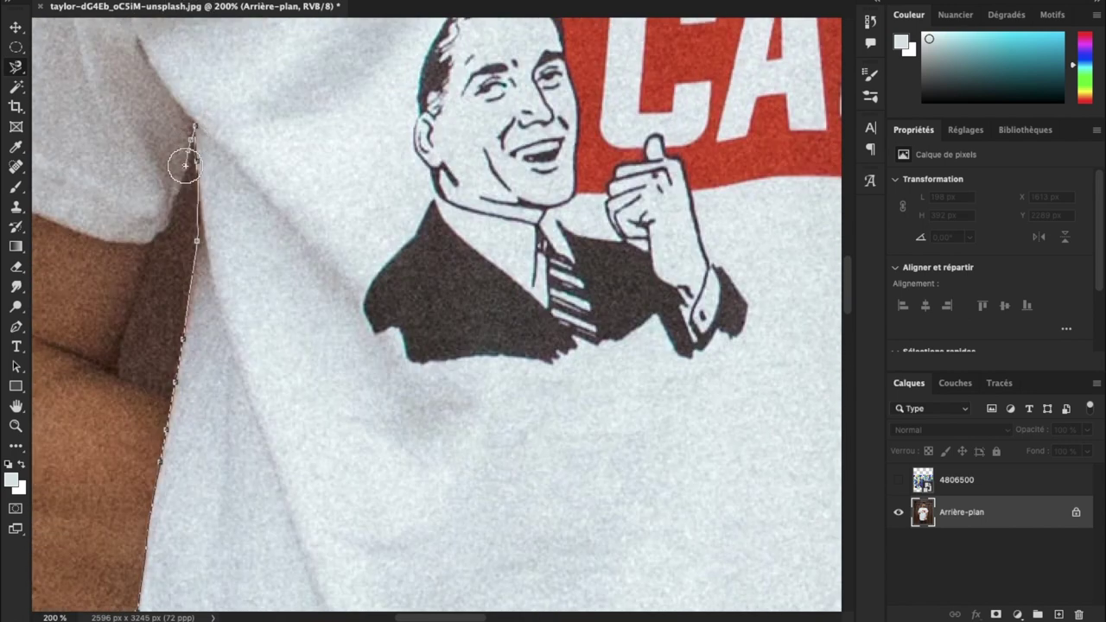
Trace up the sleeve, shoulder and neckline and close the outline into a shirt selection
{"action": "scroll", "coordinate": [152, 239], "scroll_direction": "left", "scroll_amount": 2}
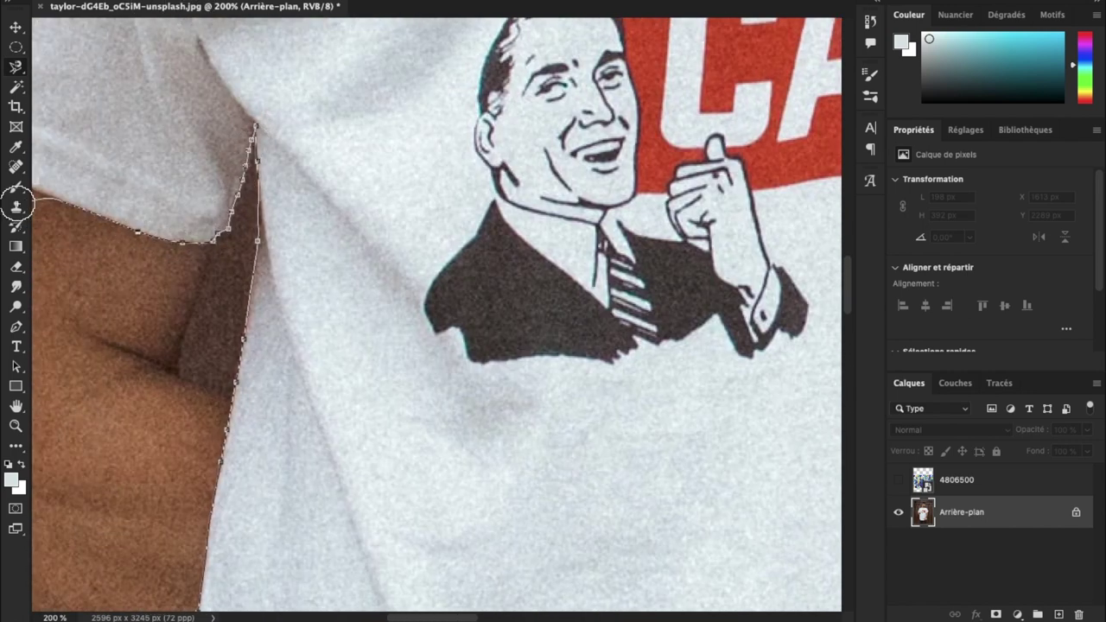
{"action": "scroll", "coordinate": [346, 259], "scroll_direction": "left", "scroll_amount": 10}
{"action": "scroll", "coordinate": [346, 259], "scroll_direction": "up", "scroll_amount": 2}
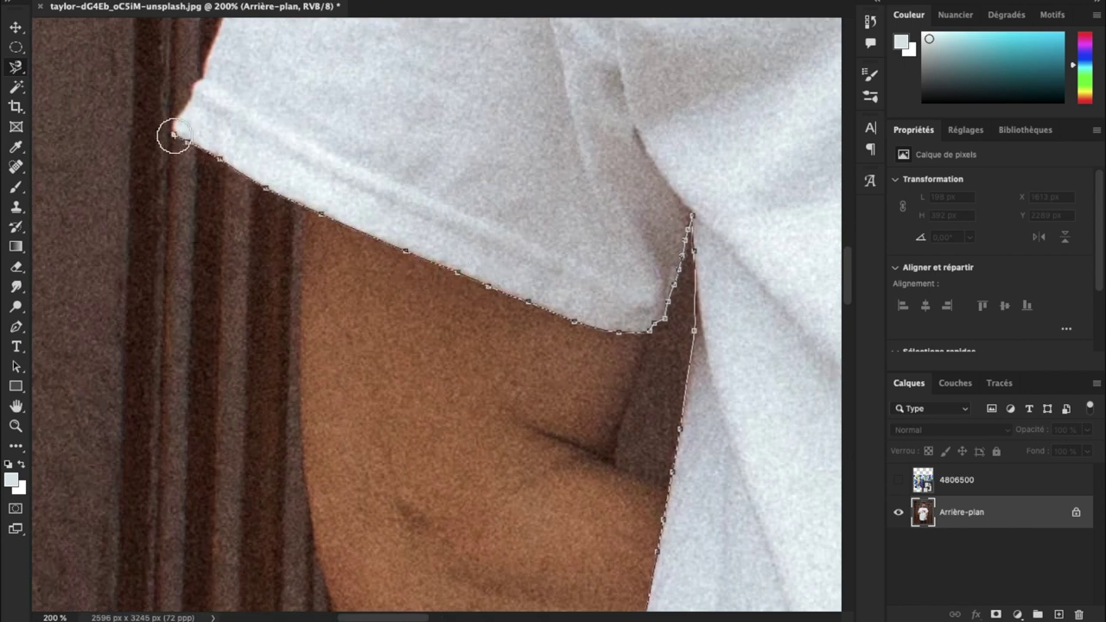
{"action": "scroll", "coordinate": [197, 81], "scroll_direction": "up", "scroll_amount": 3}
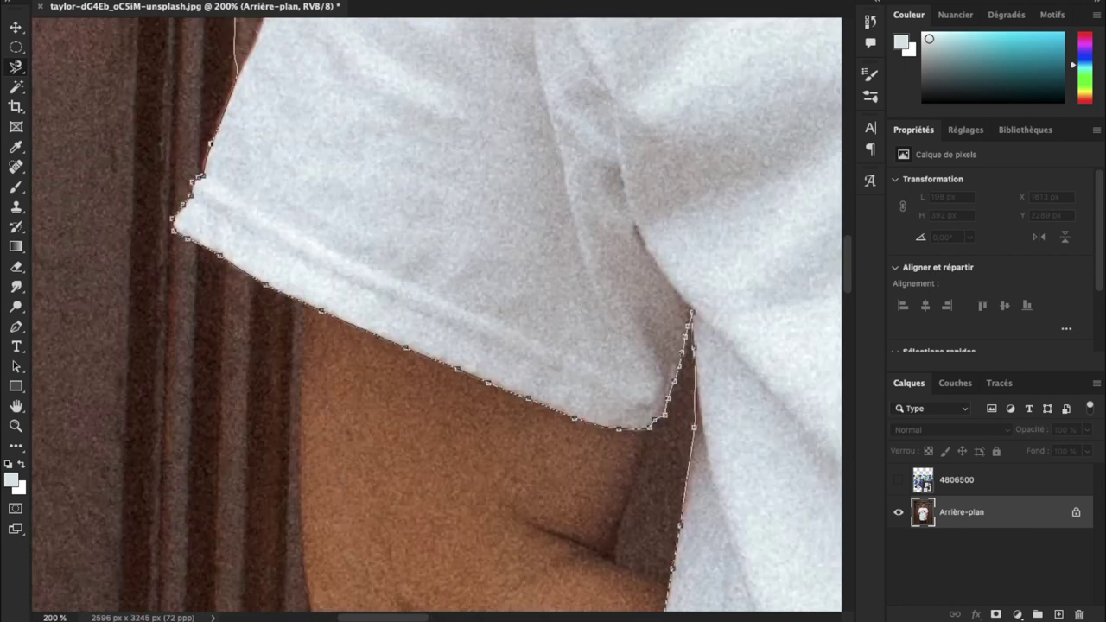
{"action": "scroll", "coordinate": [234, 366], "scroll_direction": "up", "scroll_amount": 3}
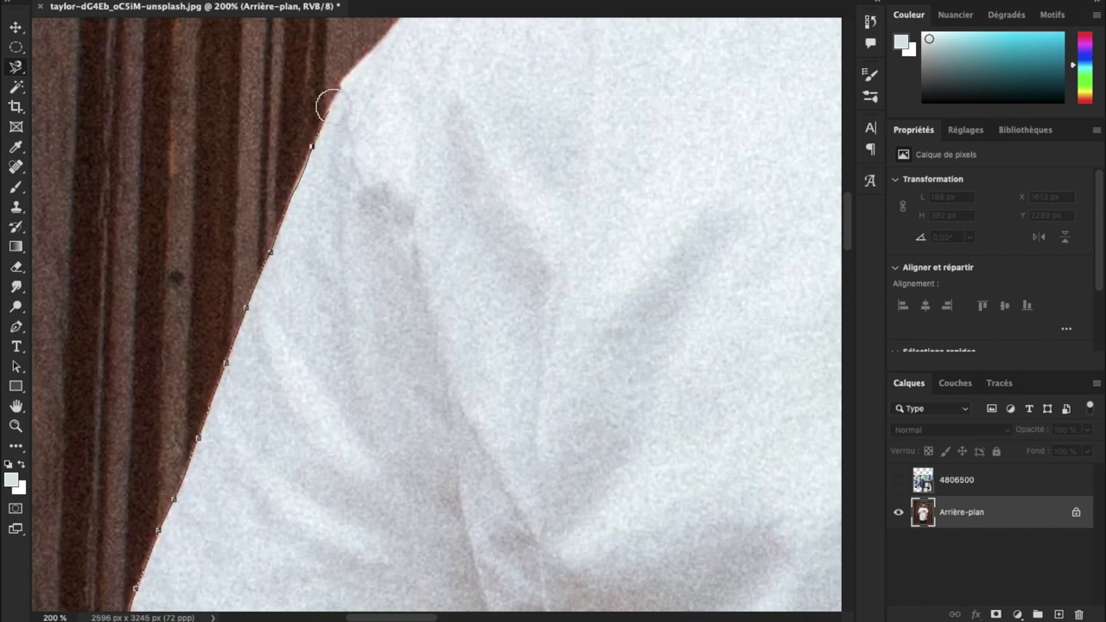
{"action": "scroll", "coordinate": [372, 59], "scroll_direction": "up", "scroll_amount": 3}
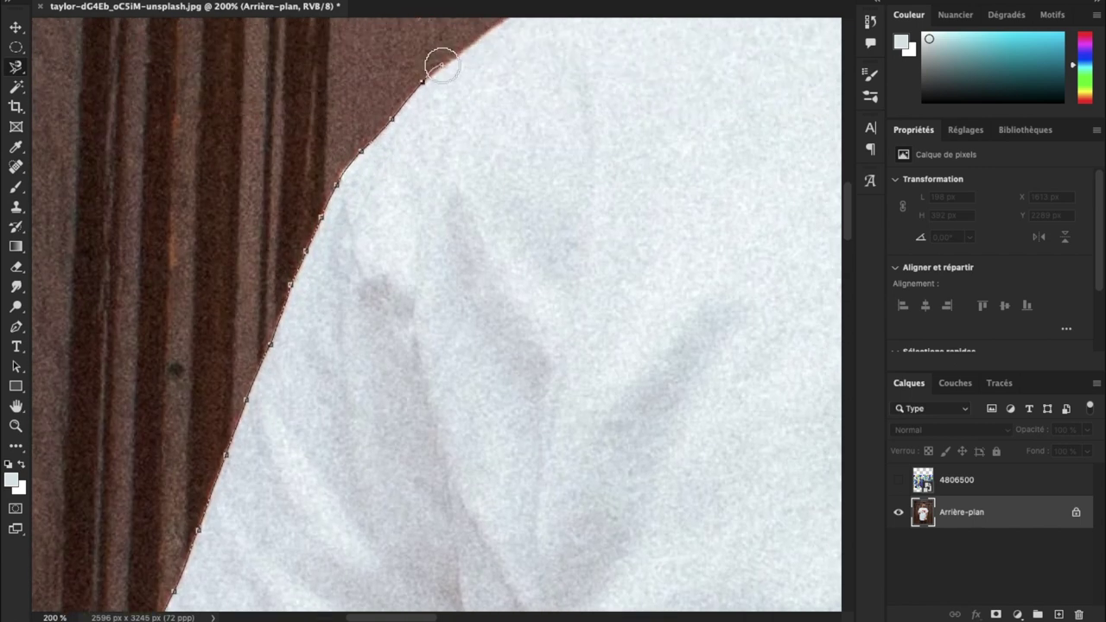
{"action": "scroll", "coordinate": [511, 21], "scroll_direction": "up", "scroll_amount": 3}
{"action": "scroll", "coordinate": [519, 69], "scroll_direction": "up", "scroll_amount": 3}
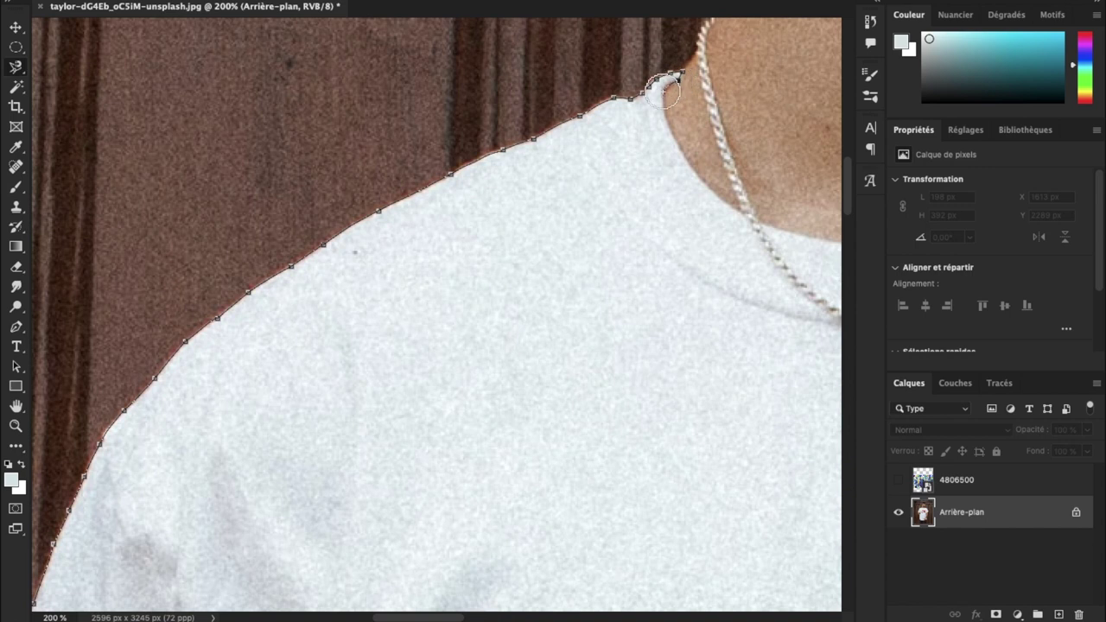
{"action": "scroll", "coordinate": [829, 242], "scroll_direction": "right", "scroll_amount": 3}
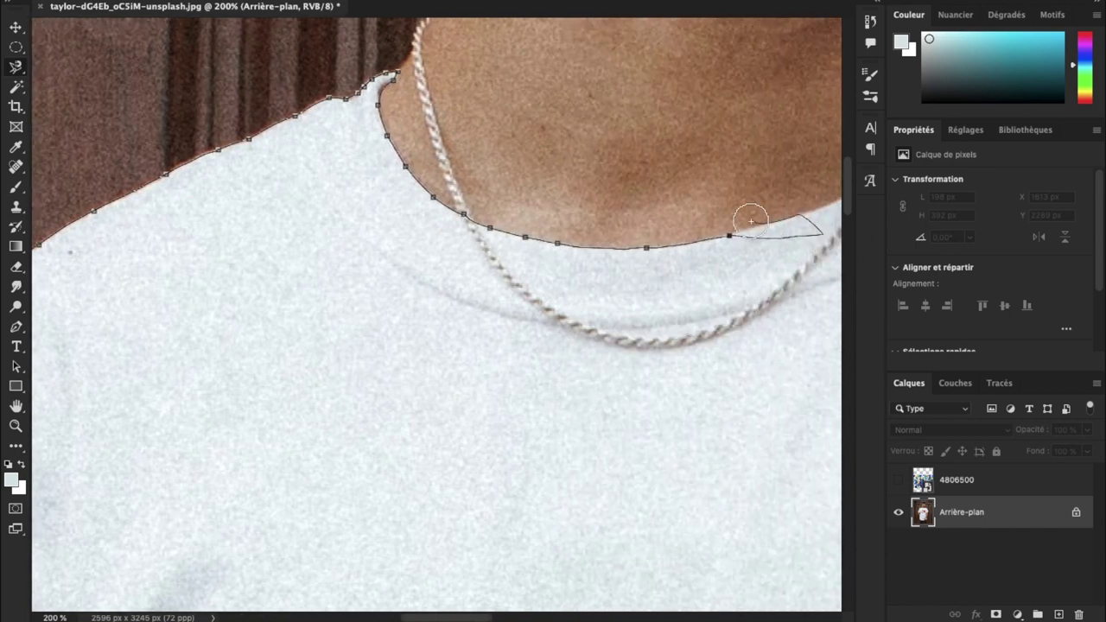
{"action": "scroll", "coordinate": [812, 225], "scroll_direction": "right", "scroll_amount": 2}
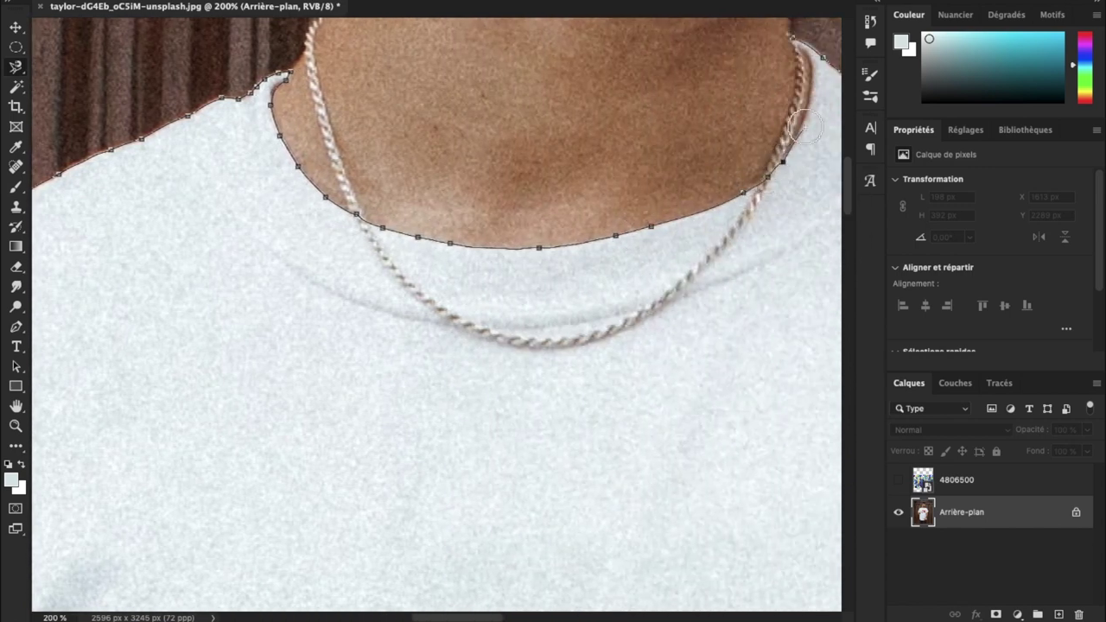
{"action": "left_click", "coordinate": [794, 45]}
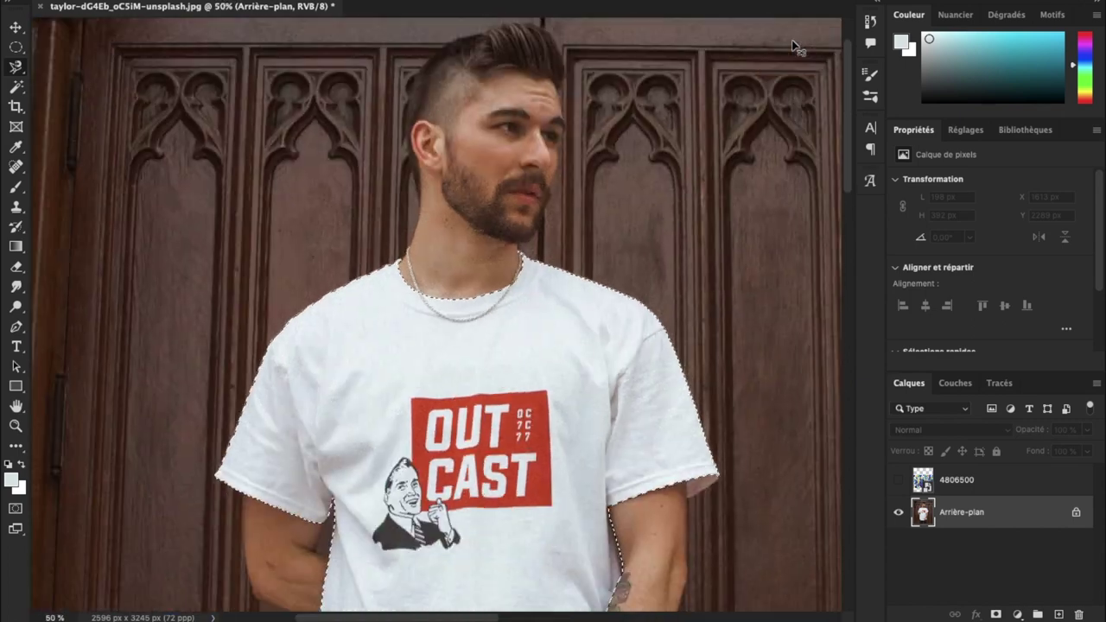
Copy the selected shirt onto a new layer, Calque 1, and return to Arrière-plan
{"action": "key", "text": "ctrl+minus"}
{"action": "key", "text": "ctrl+minus"}
{"action": "key", "text": "ctrl+minus"}
{"action": "key", "text": "ctrl+j"}
{"action": "left_click", "coordinate": [955, 544]}
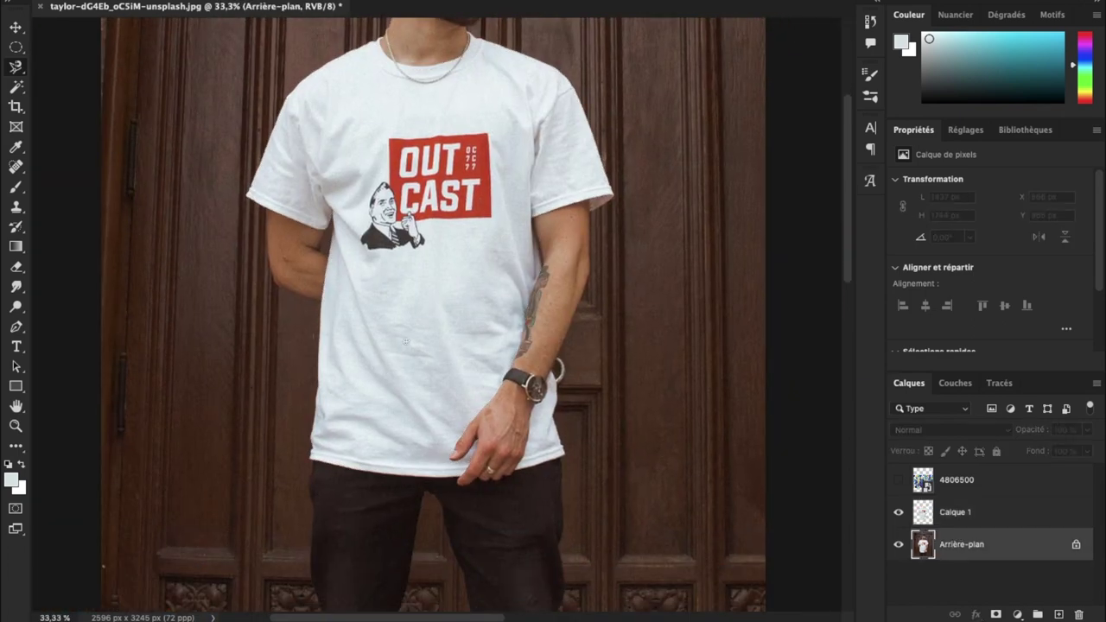
Select the strip of shirt between the wrist and the body with the Magnetic Lasso
{"action": "scroll", "coordinate": [549, 456], "scroll_direction": "up", "scroll_amount": 3}
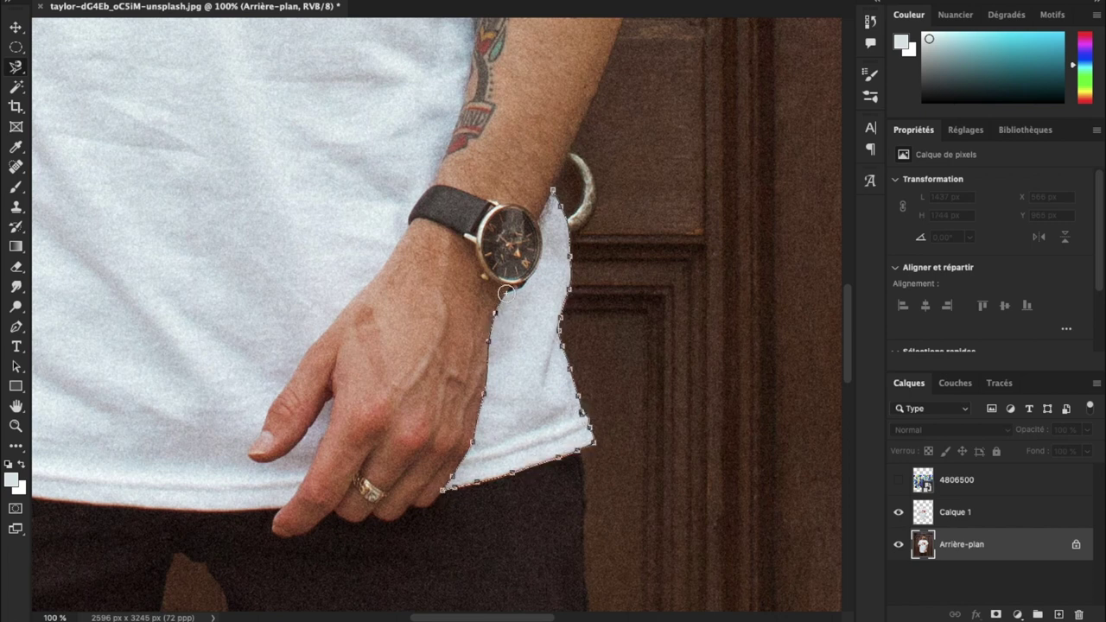
{"action": "scroll", "coordinate": [506, 292], "scroll_direction": "up", "scroll_amount": 3}
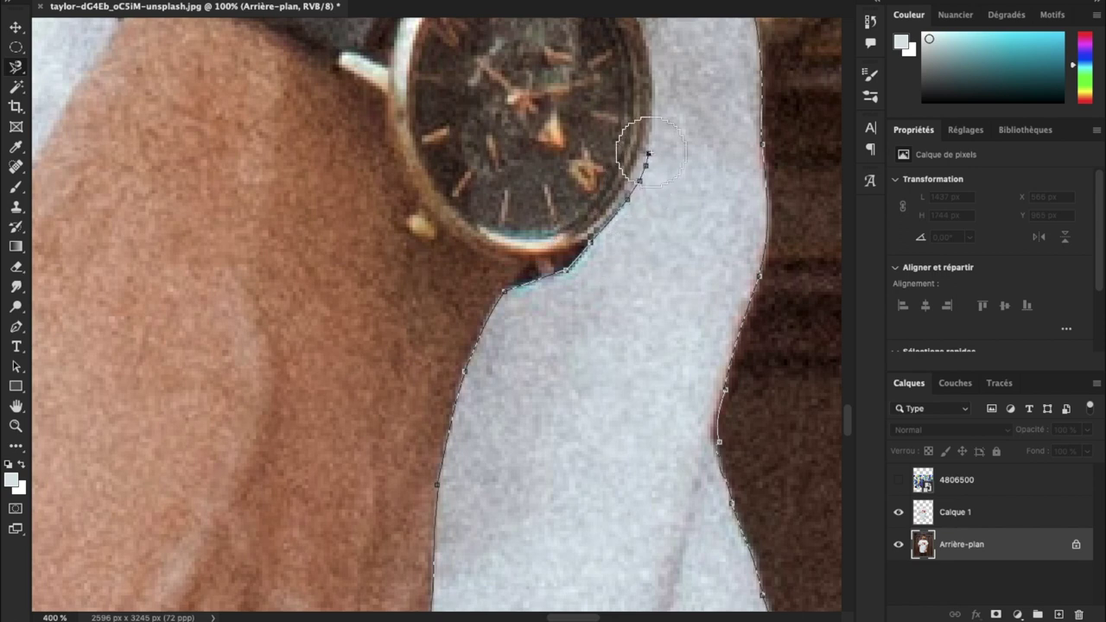
{"action": "left_click_drag", "start_coordinate": [643, 42], "coordinate": [618, 227]}
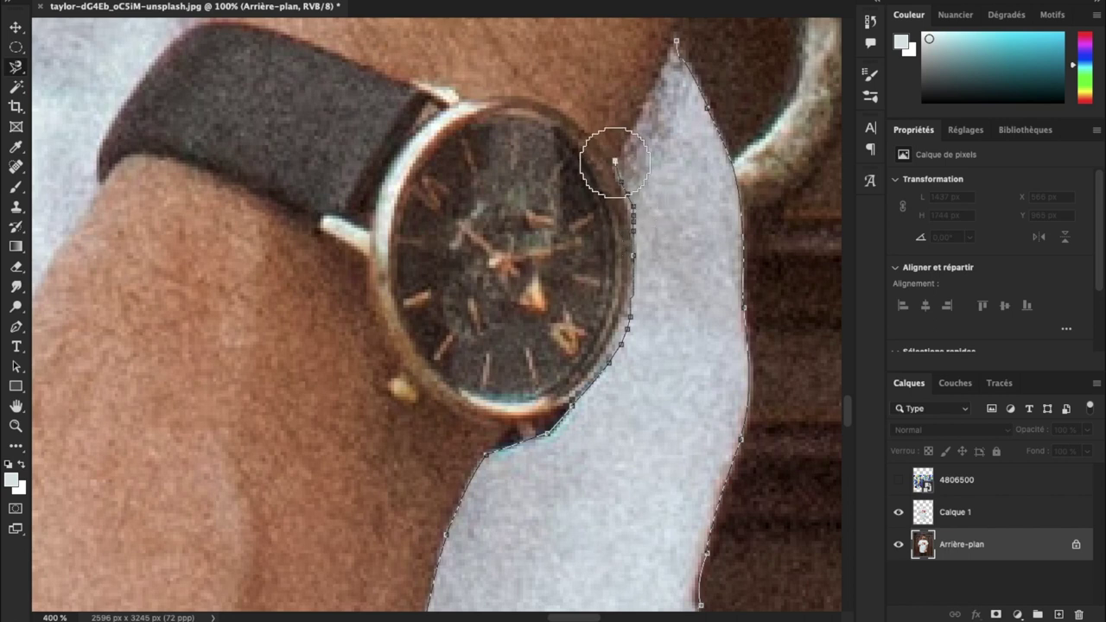
{"action": "left_click", "coordinate": [677, 42]}
{"action": "key", "text": "ctrl+minus"}
Copy the wrist-side strip to Calque 2 and group it with Calque 1 as Groupe 1
{"action": "key", "text": "ctrl+minus"}
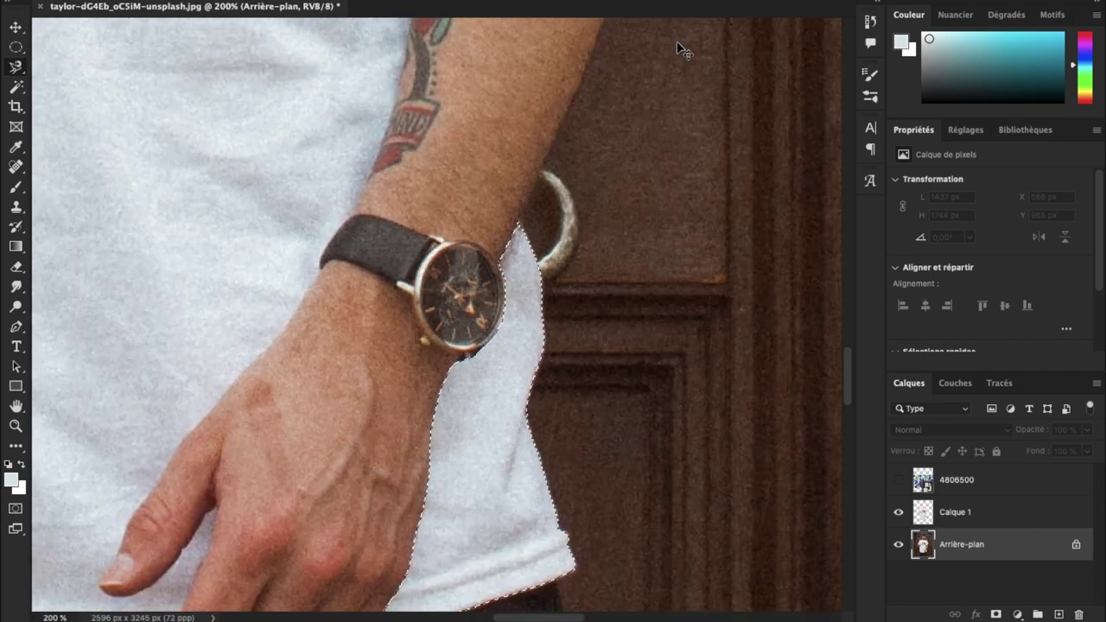
{"action": "key", "text": "ctrl+minus"}
{"action": "key", "text": "ctrl+minus"}
{"action": "key", "text": "ctrl+minus"}
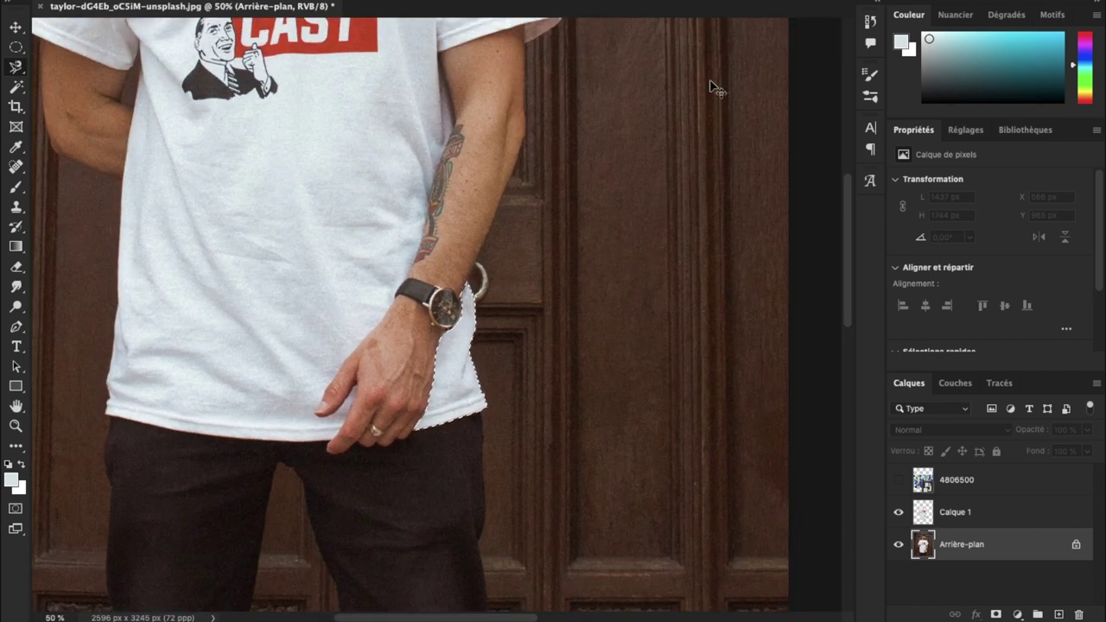
{"action": "key", "text": "ctrl+j"}
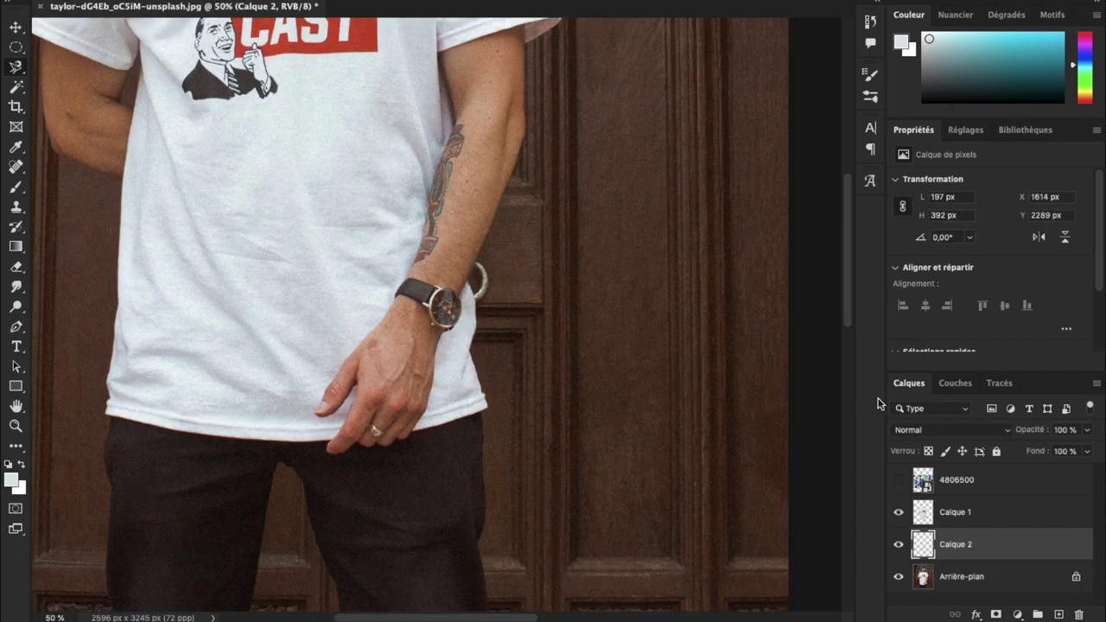
{"action": "left_click", "coordinate": [977, 512], "text": "shift"}
{"action": "key", "text": "ctrl+g"}
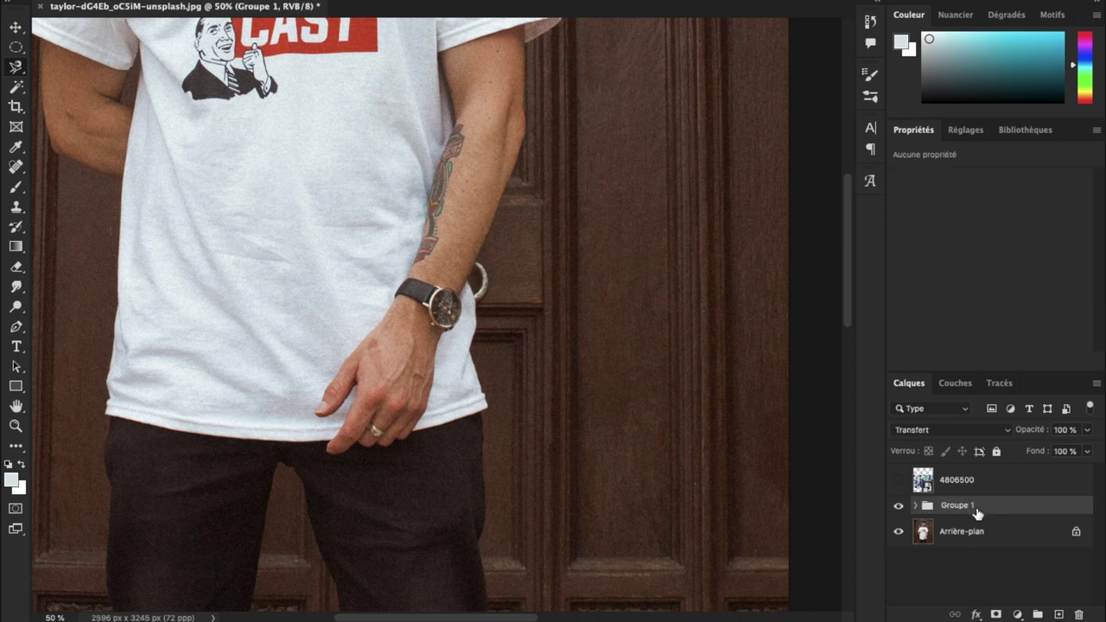
Select the geometric pattern layer 4806500 and make it visible
{"action": "left_click", "coordinate": [974, 481]}
{"action": "left_click", "coordinate": [898, 481]}
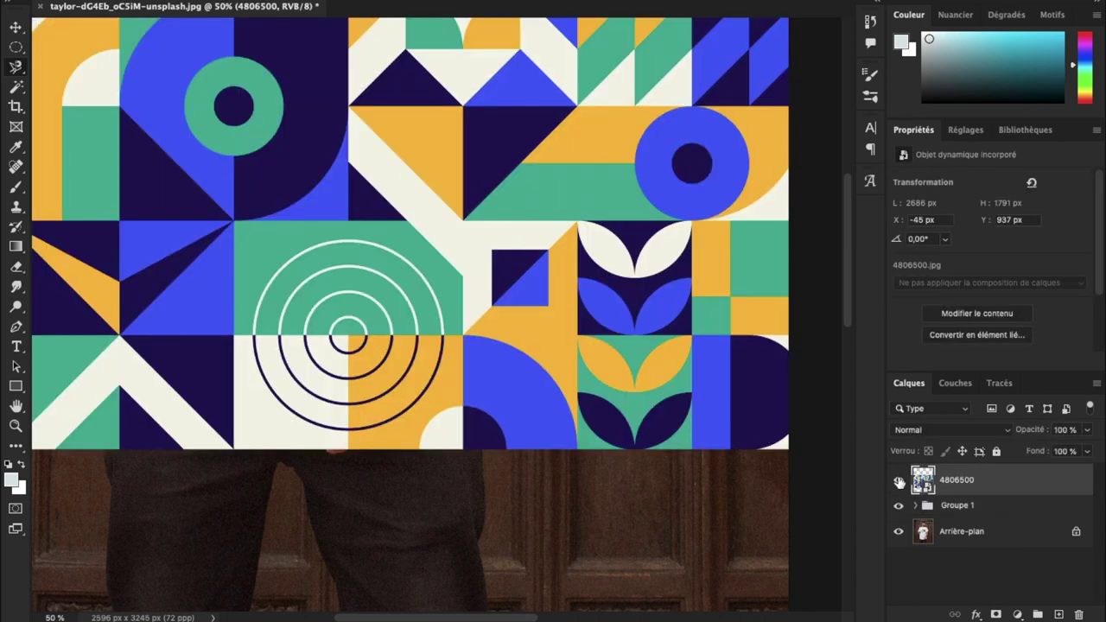
{"action": "key", "text": "ctrl+minus"}
Duplicate Groupe 1 and move the copy to the top of the layer stack
{"action": "key", "text": "ctrl+alt+g"}
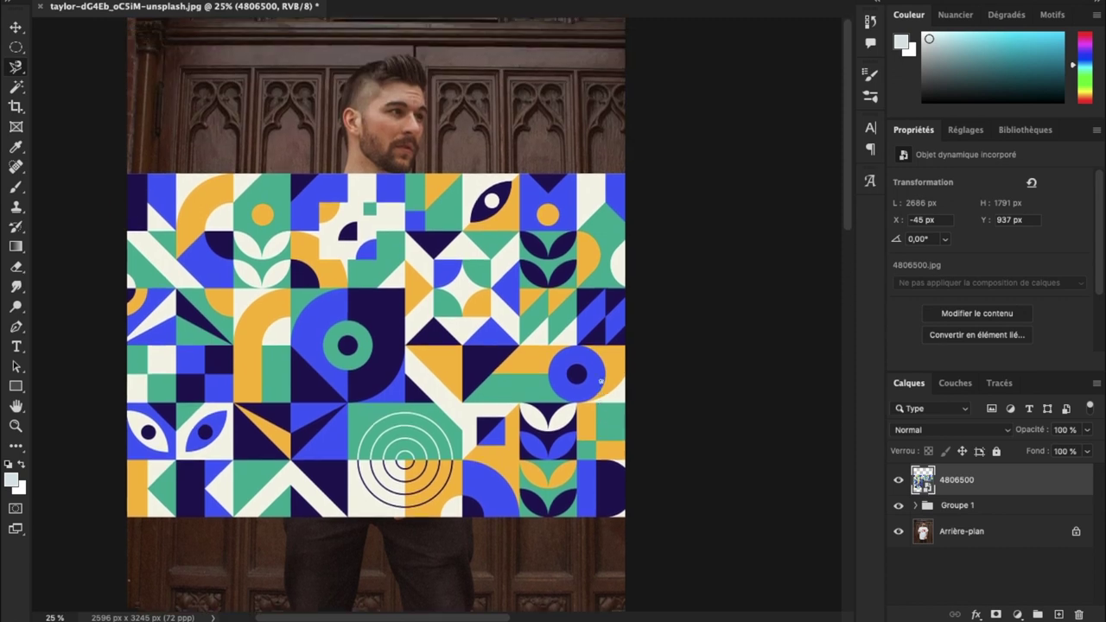
{"action": "left_click", "coordinate": [1002, 511]}
{"action": "key", "text": "ctrl+j"}
{"action": "left_click_drag", "start_coordinate": [1000, 503], "coordinate": [1000, 471]}
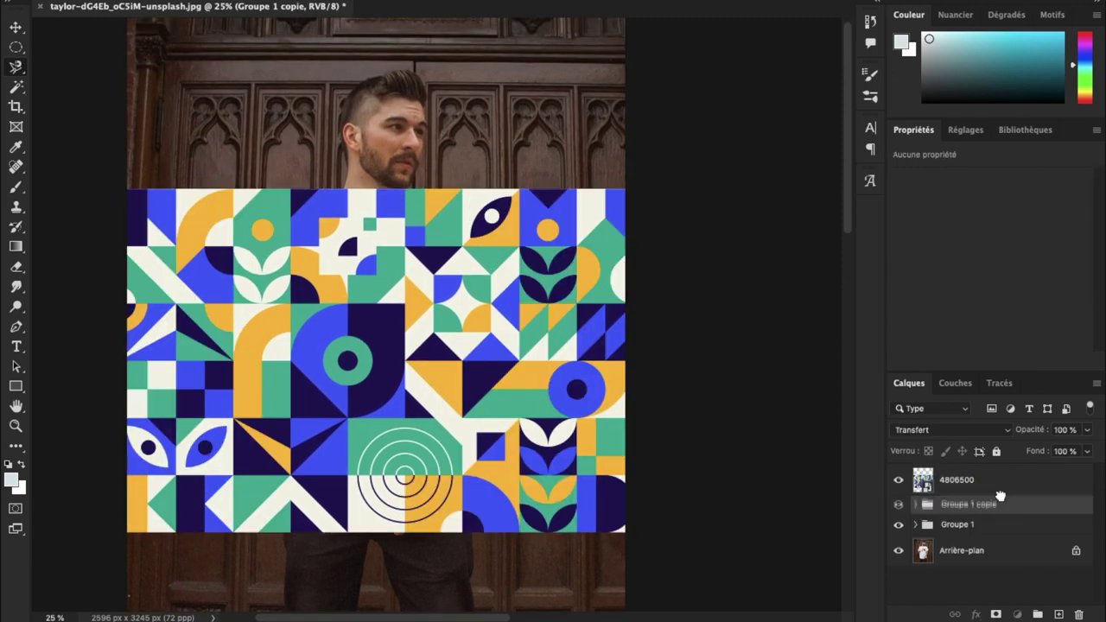
Clip the 4806500 pattern to Groupe 1 and hide Groupe 1 copie
{"action": "double_click", "coordinate": [1000, 501]}
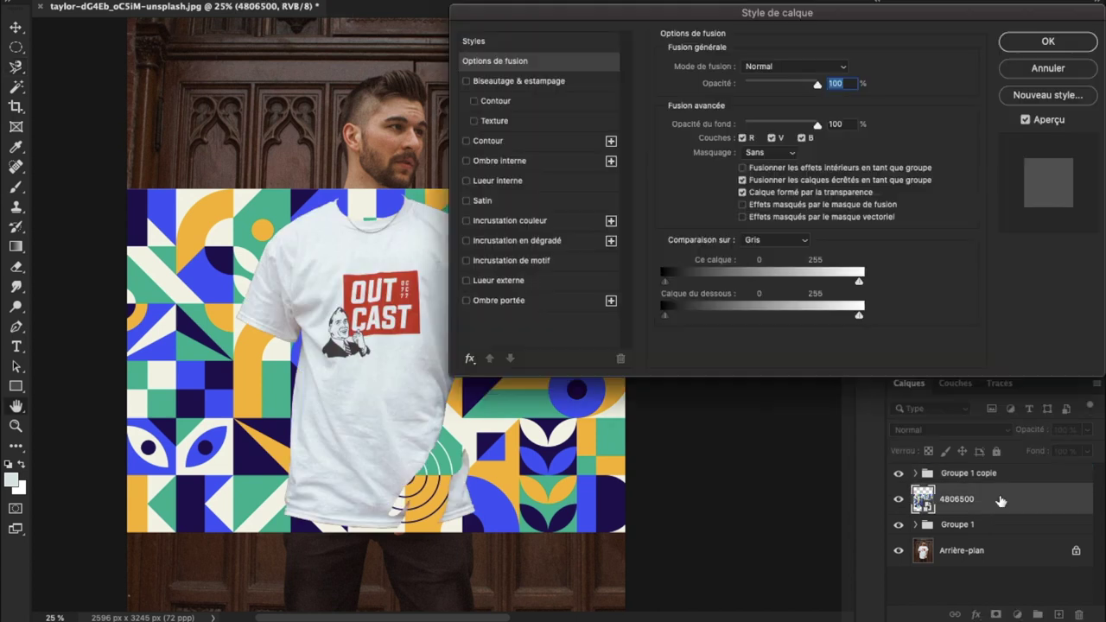
{"action": "left_click", "coordinate": [1051, 41]}
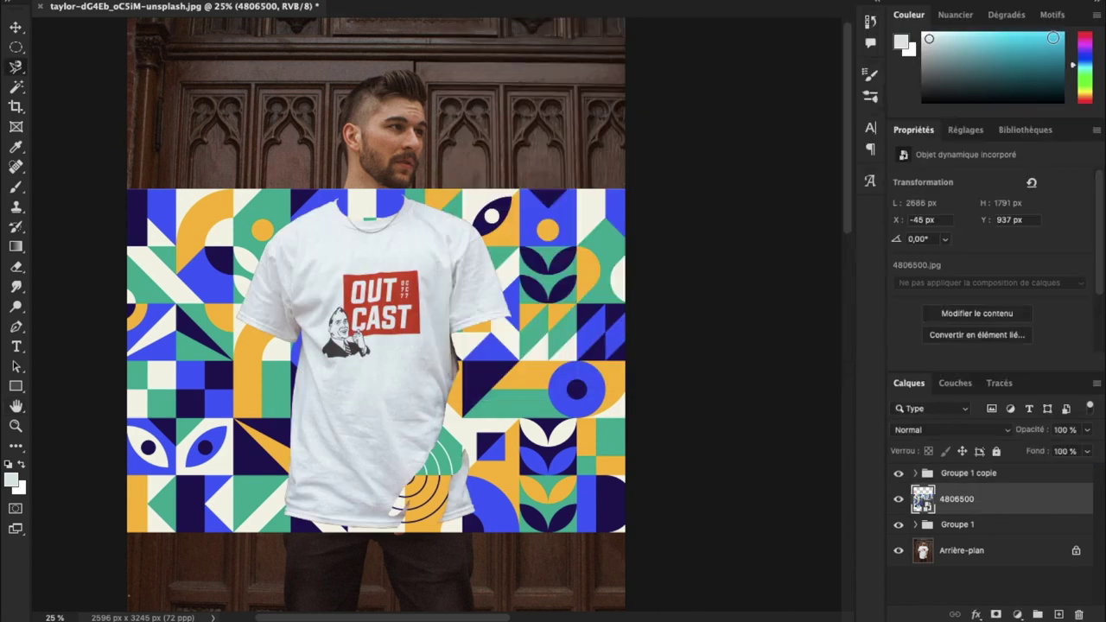
{"action": "left_click", "coordinate": [917, 511], "text": "alt"}
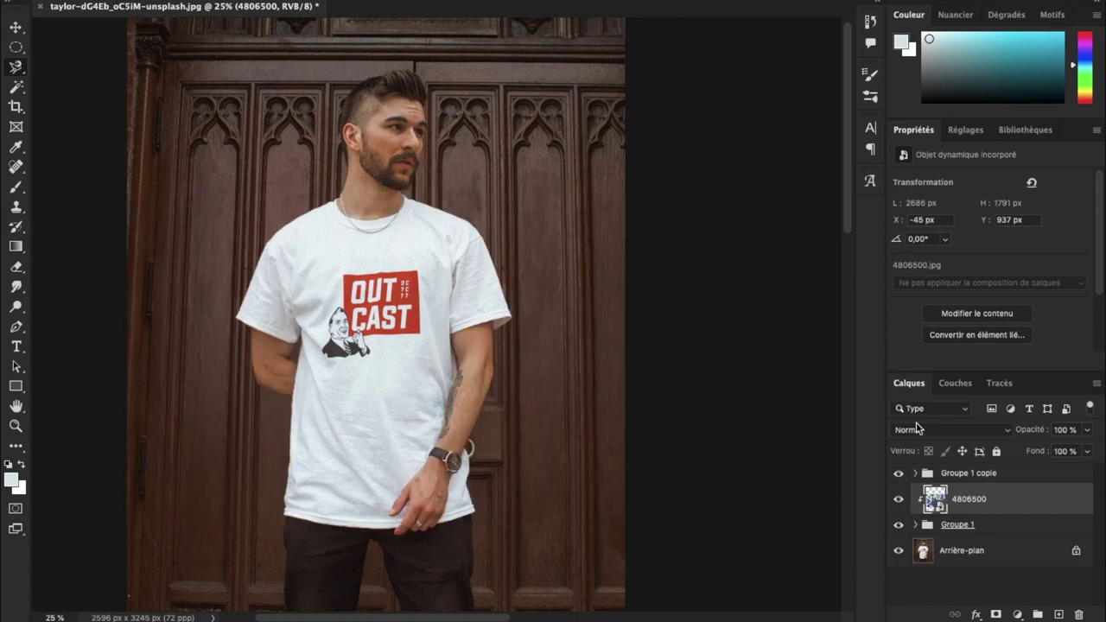
{"action": "left_click", "coordinate": [956, 477]}
{"action": "left_click", "coordinate": [897, 474]}
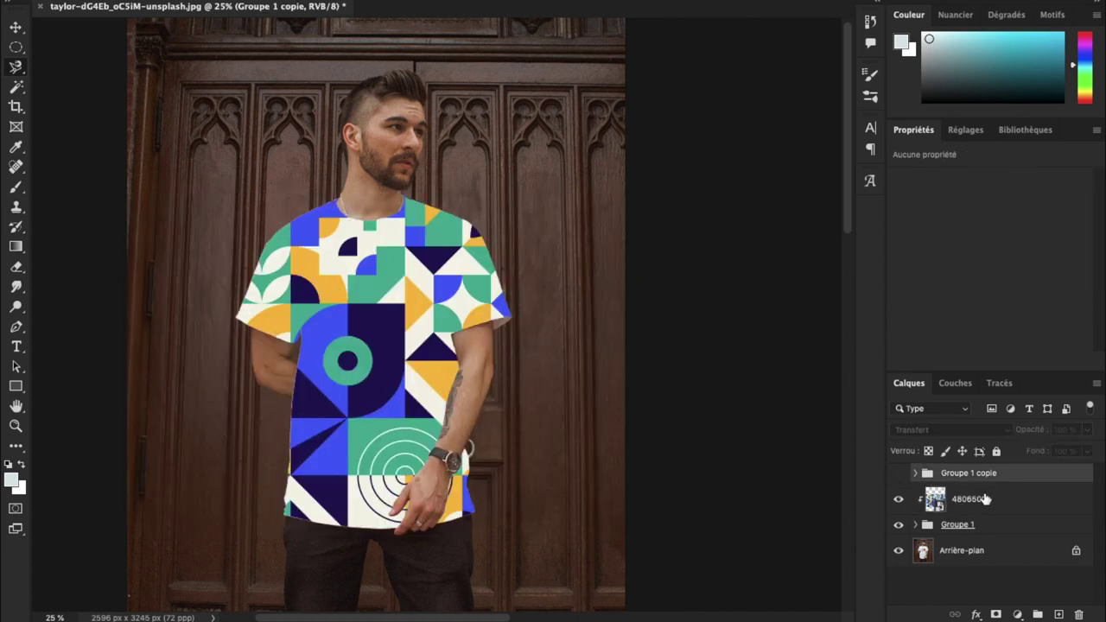
Set the 4806500 pattern's blend mode to Produit (Multiply) and hide the layer
{"action": "left_click", "coordinate": [969, 499]}
{"action": "left_click", "coordinate": [950, 429]}
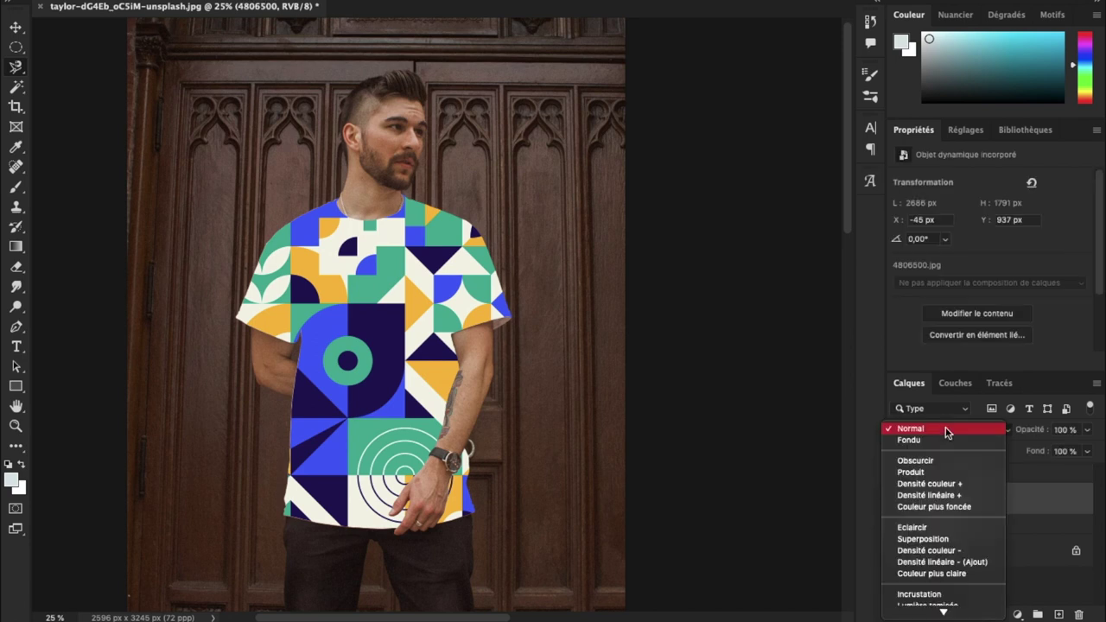
{"action": "left_click", "coordinate": [939, 472]}
{"action": "left_click", "coordinate": [898, 499]}
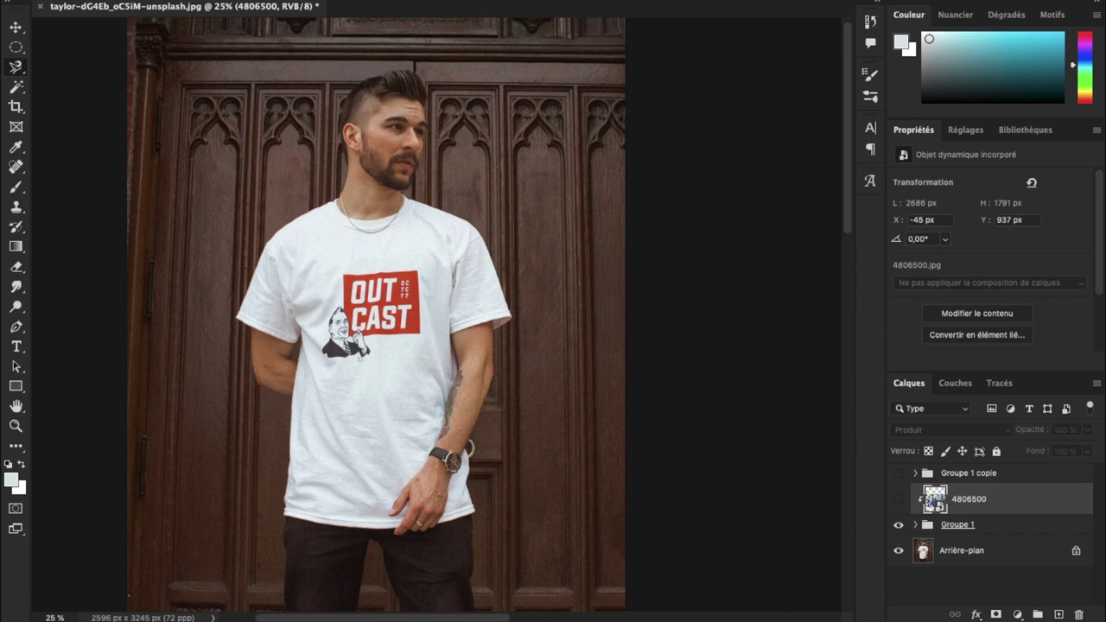
{"action": "key", "text": "ctrl+plus"}
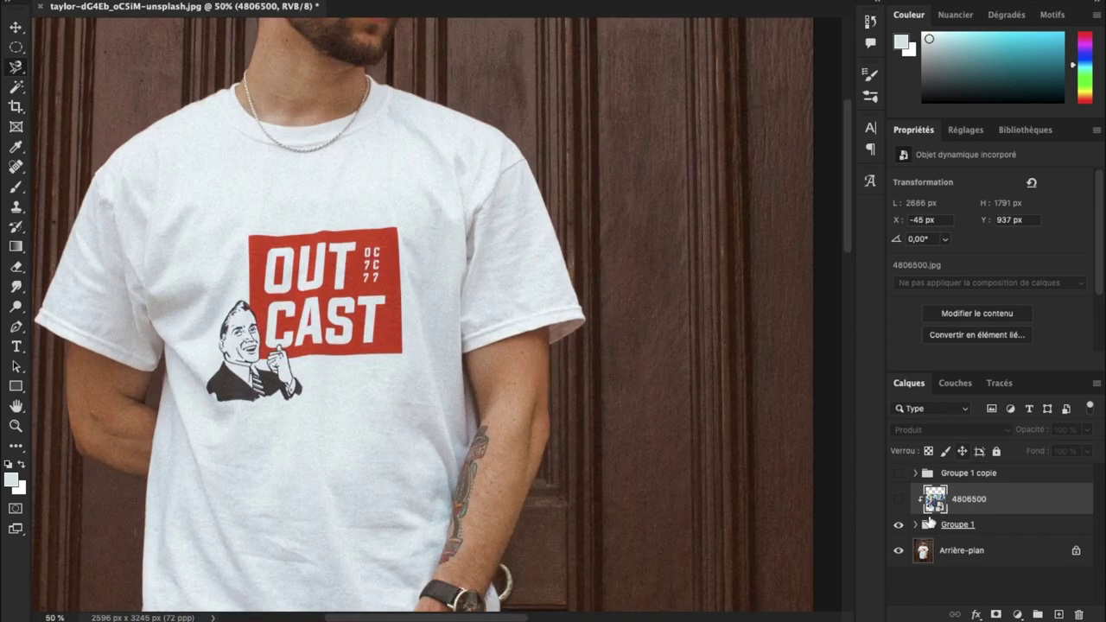
Spot-heal the OUT CAST logo off Calque 1 in Groupe 1, then reshow Groupe 1 copie
{"action": "left_click", "coordinate": [921, 532]}
{"action": "left_click", "coordinate": [913, 525]}
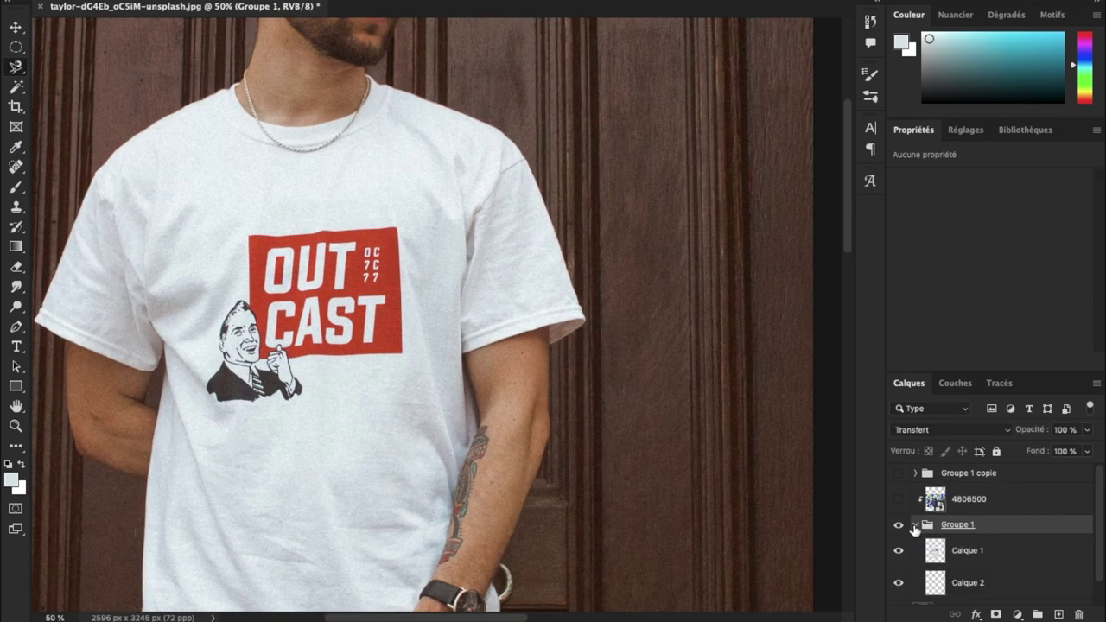
{"action": "left_click", "coordinate": [959, 553]}
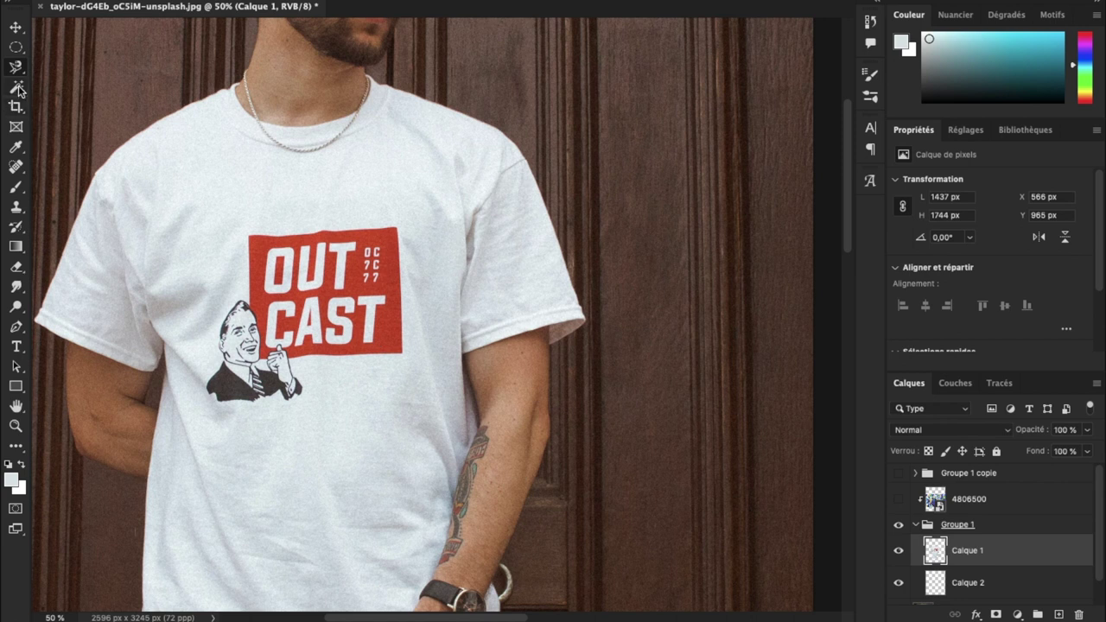
{"action": "left_click", "coordinate": [16, 169]}
{"action": "mouse_move", "coordinate": [344, 271]}
{"action": "left_mouse_down"}
{"action": "mouse_move", "coordinate": [270, 249]}
{"action": "mouse_move", "coordinate": [261, 395]}
{"action": "mouse_move", "coordinate": [354, 320]}
{"action": "mouse_move", "coordinate": [288, 280]}
{"action": "left_mouse_up"}
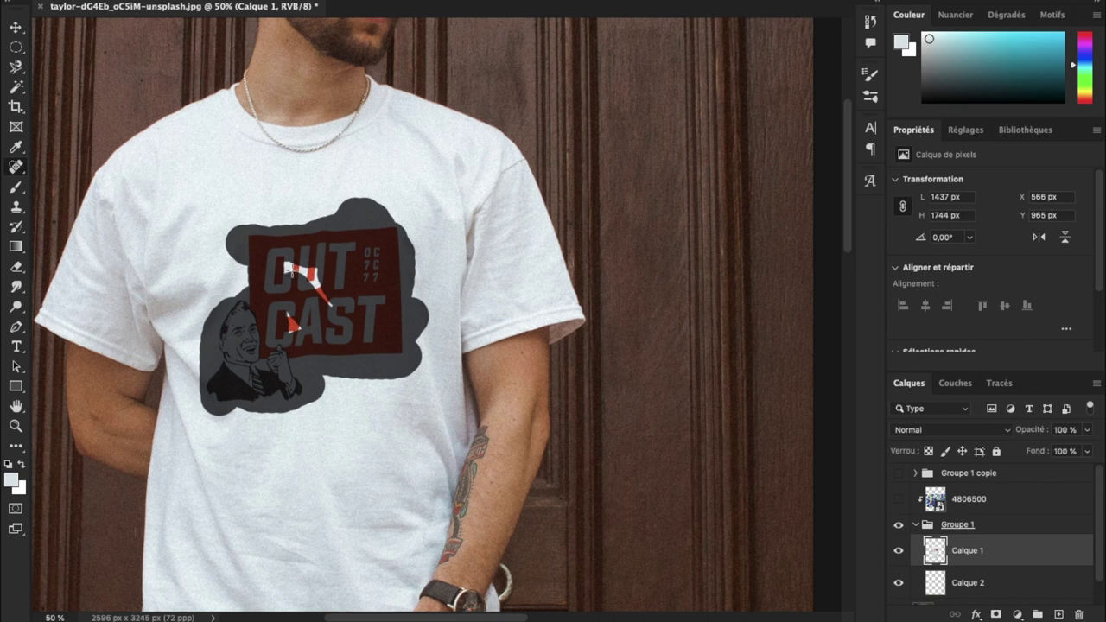
{"action": "mouse_move", "coordinate": [289, 266]}
{"action": "left_mouse_down"}
{"action": "mouse_move", "coordinate": [403, 292]}
{"action": "mouse_move", "coordinate": [337, 350]}
{"action": "mouse_move", "coordinate": [285, 346]}
{"action": "mouse_move", "coordinate": [321, 239]}
{"action": "mouse_move", "coordinate": [378, 287]}
{"action": "mouse_move", "coordinate": [335, 326]}
{"action": "left_mouse_up"}
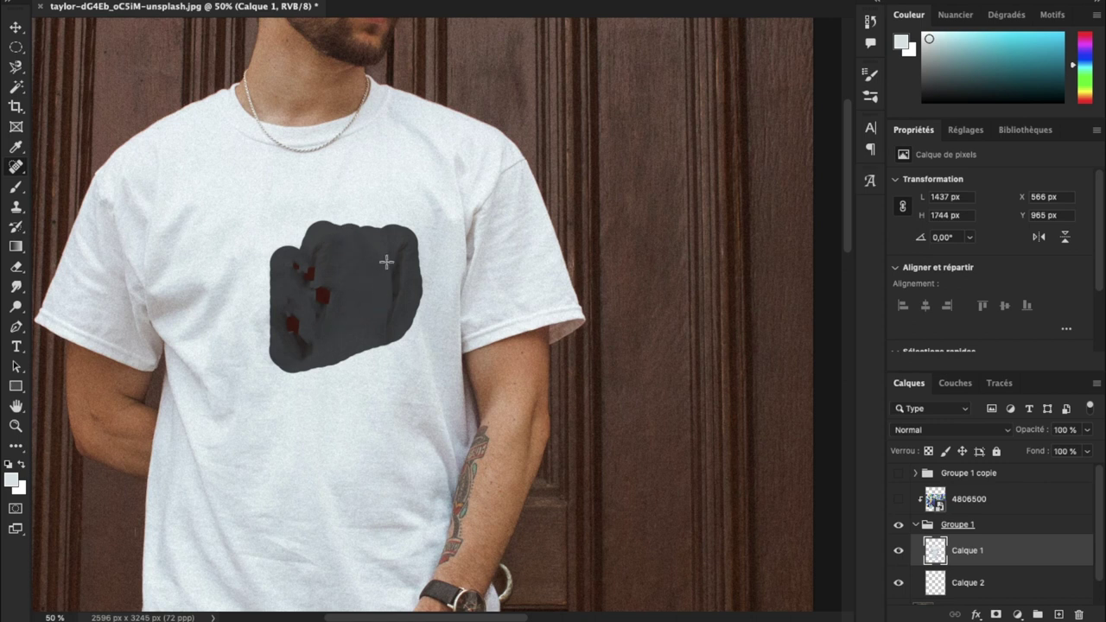
{"action": "mouse_move", "coordinate": [317, 297]}
{"action": "left_mouse_down"}
{"action": "mouse_move", "coordinate": [274, 288]}
{"action": "mouse_move", "coordinate": [260, 368]}
{"action": "left_mouse_up"}
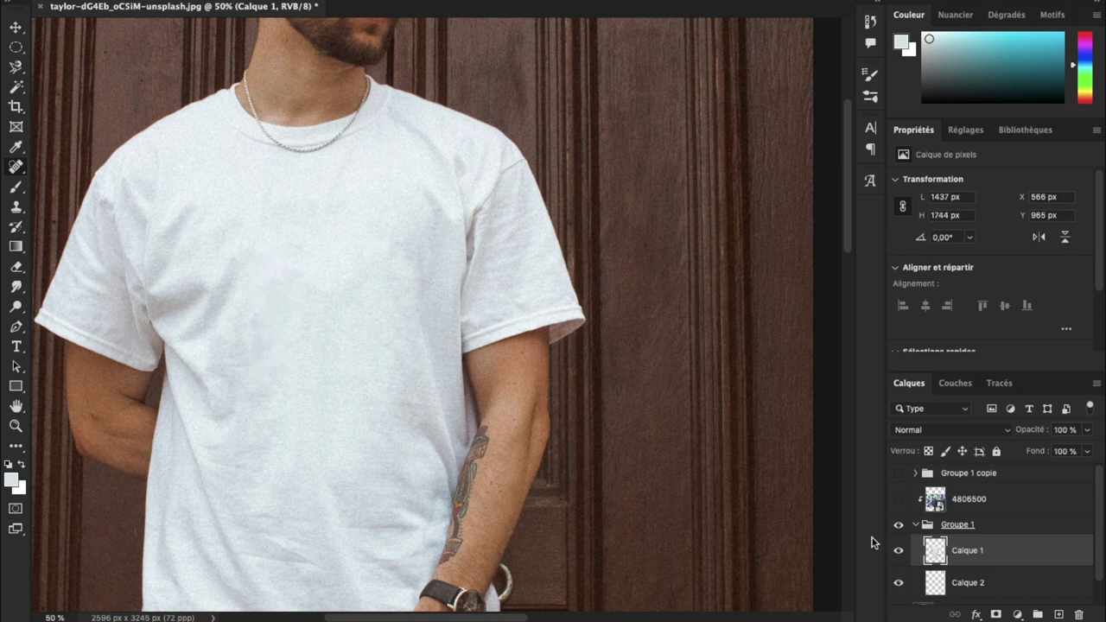
{"action": "left_click", "coordinate": [898, 474]}
Spot-heal the OUT CAST logo off Calque 1 in Groupe 1 copie, then reshow pattern 4806500
{"action": "left_click", "coordinate": [916, 473]}
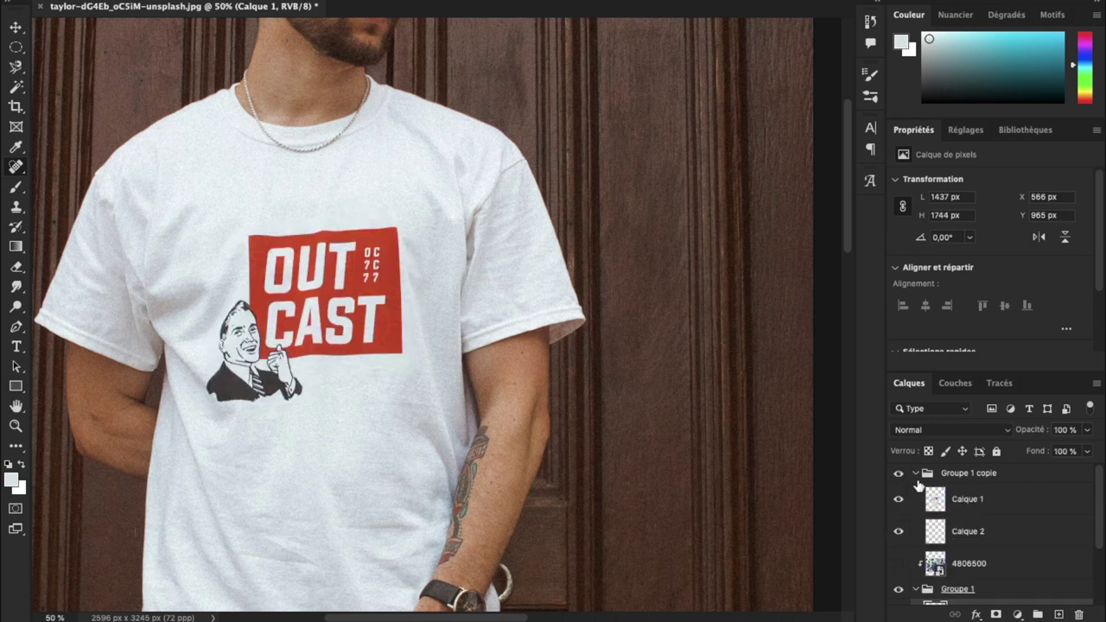
{"action": "left_click", "coordinate": [967, 501]}
{"action": "mouse_move", "coordinate": [367, 351]}
{"action": "left_mouse_down"}
{"action": "mouse_move", "coordinate": [393, 235]}
{"action": "mouse_move", "coordinate": [226, 372]}
{"action": "mouse_move", "coordinate": [291, 358]}
{"action": "left_mouse_up"}
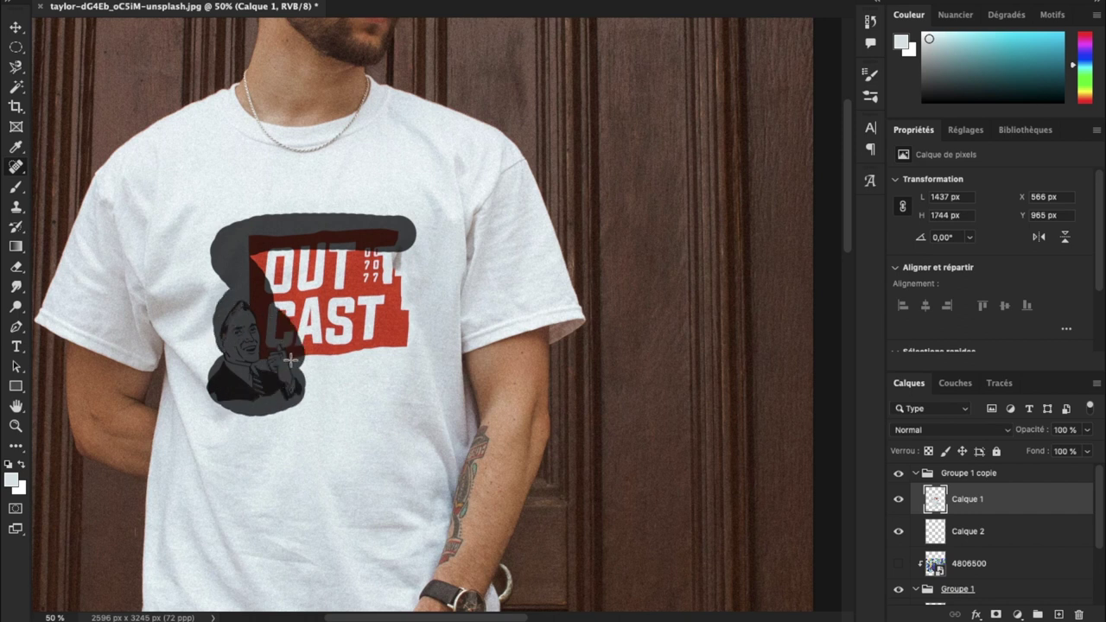
{"action": "mouse_move", "coordinate": [291, 357]}
{"action": "left_mouse_down"}
{"action": "mouse_move", "coordinate": [400, 320]}
{"action": "mouse_move", "coordinate": [377, 274]}
{"action": "mouse_move", "coordinate": [343, 275]}
{"action": "left_mouse_up"}
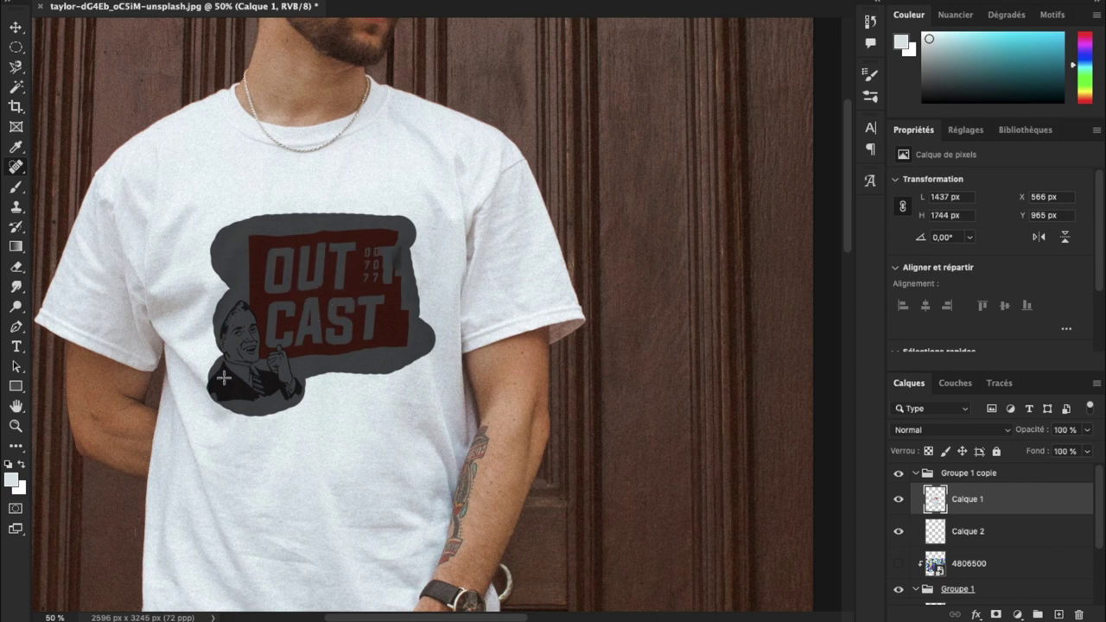
{"action": "left_click_drag", "start_coordinate": [212, 380], "coordinate": [208, 383]}
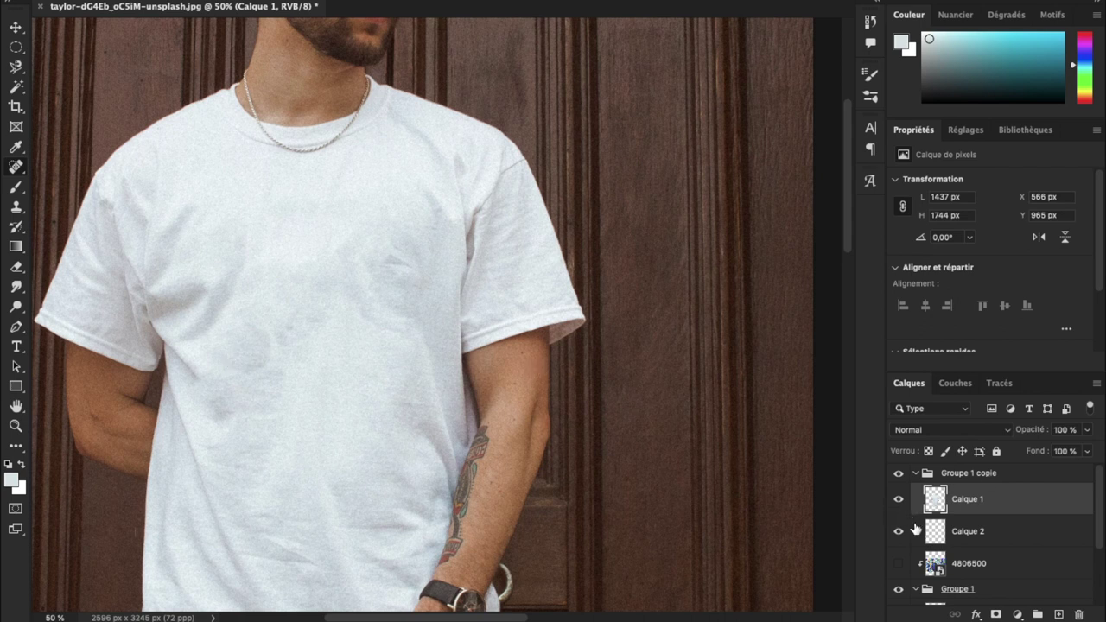
{"action": "left_click", "coordinate": [899, 561]}
Hide Groupe 1 copie and set pattern 4806500 to Produit at about 80% opacity
{"action": "left_click", "coordinate": [898, 473]}
{"action": "left_click", "coordinate": [916, 472]}
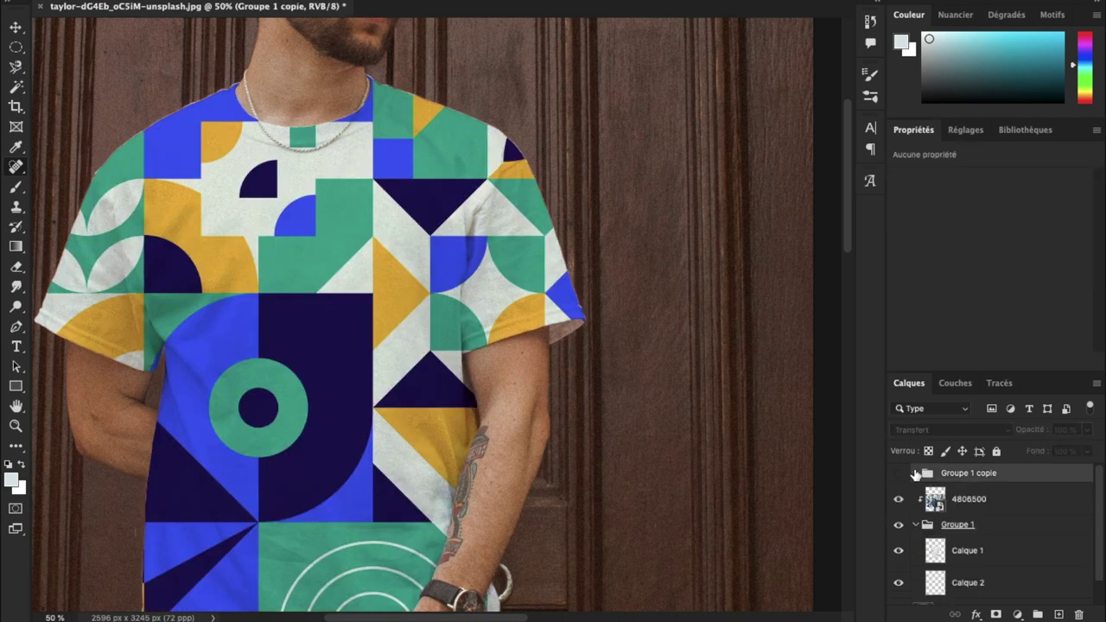
{"action": "left_click", "coordinate": [962, 501]}
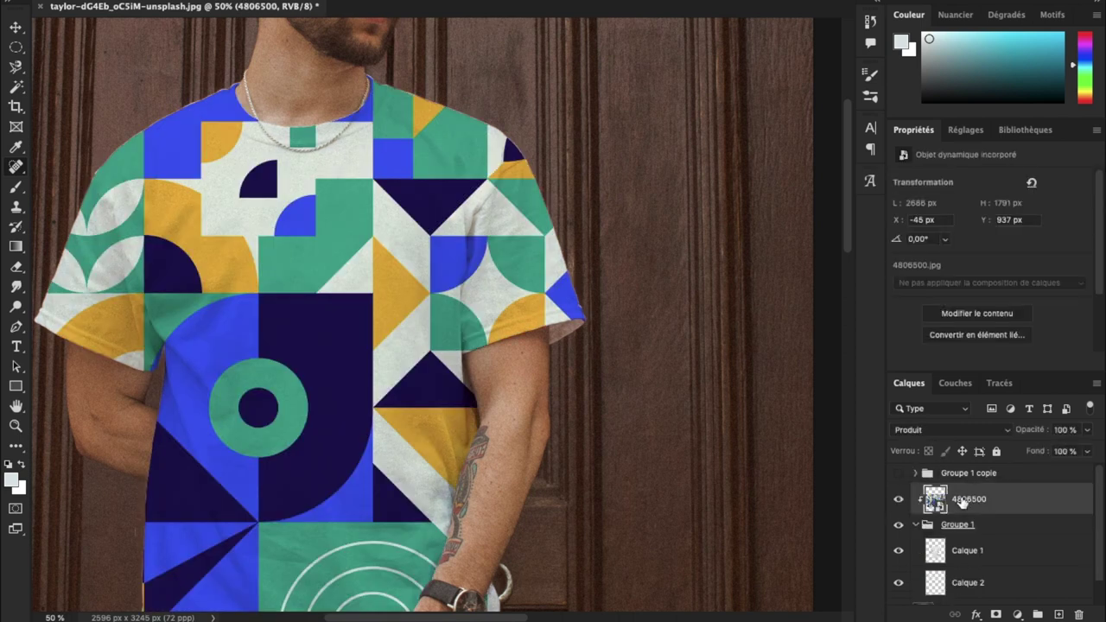
{"action": "left_click", "coordinate": [1061, 429]}
{"action": "left_click", "coordinate": [982, 429]}
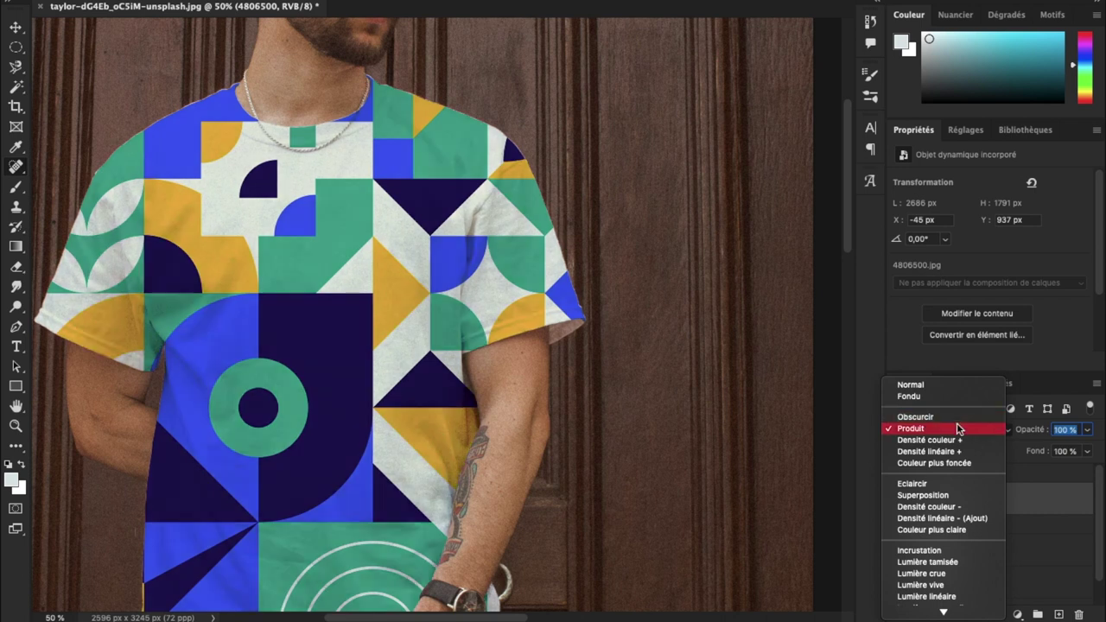
{"action": "left_click", "coordinate": [956, 428]}
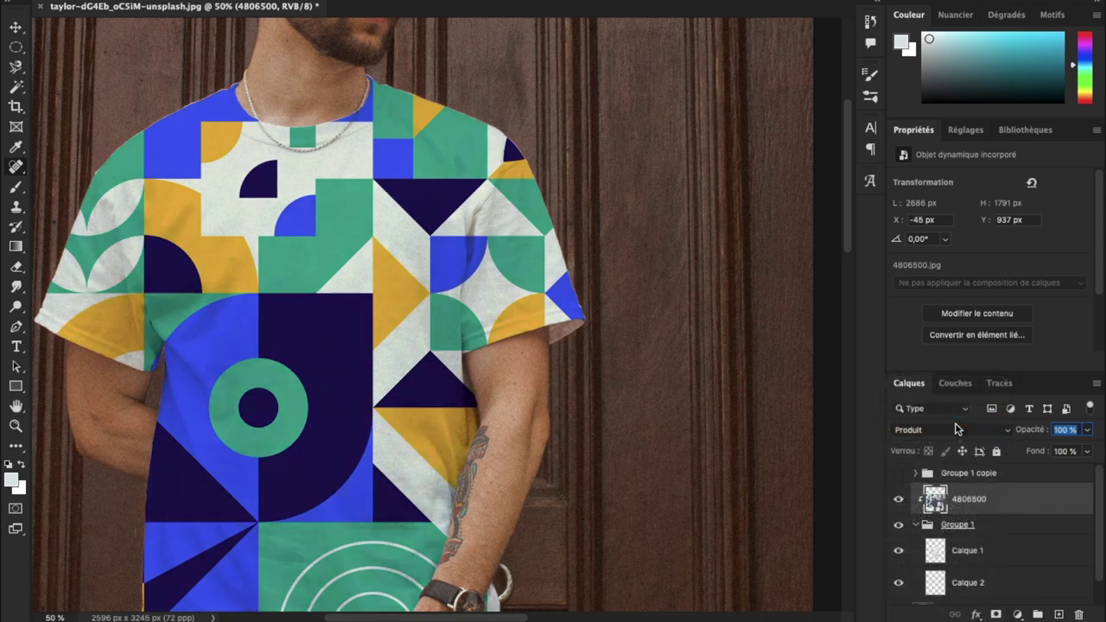
{"action": "left_click", "coordinate": [1063, 426]}
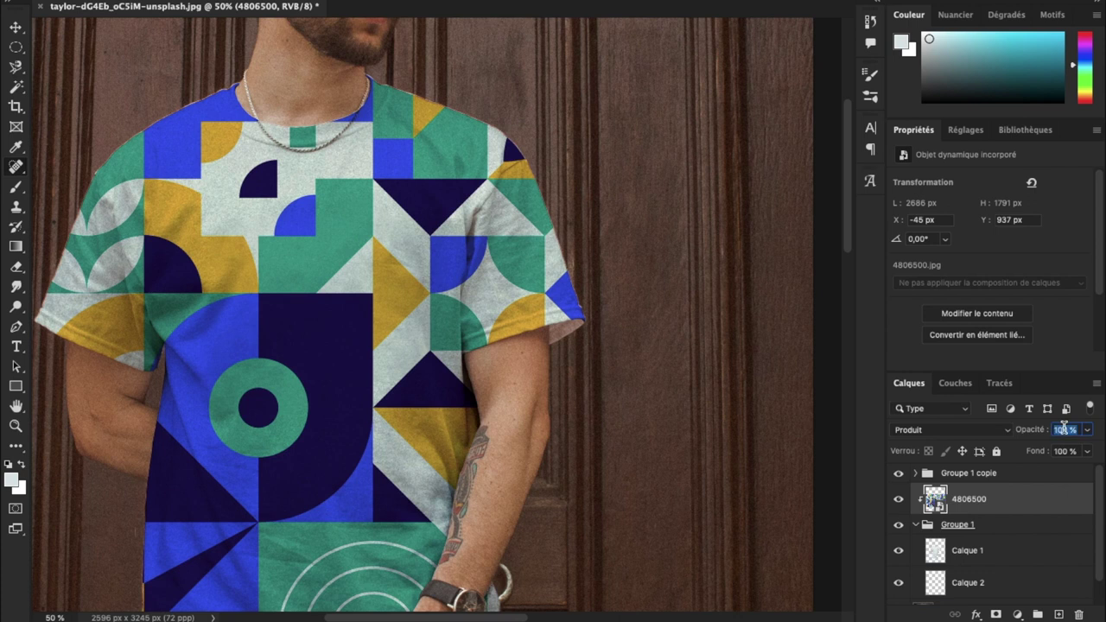
{"action": "scroll", "coordinate": [1064, 430], "scroll_direction": "down", "scroll_amount": 5}
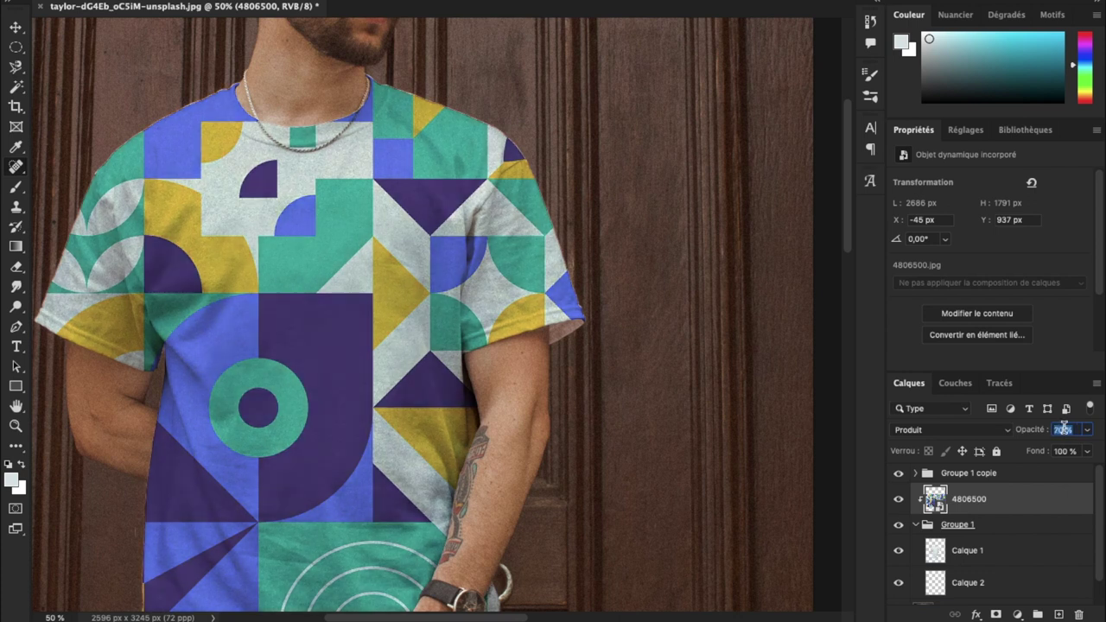
{"action": "scroll", "coordinate": [1063, 430], "scroll_direction": "up", "scroll_amount": 3}
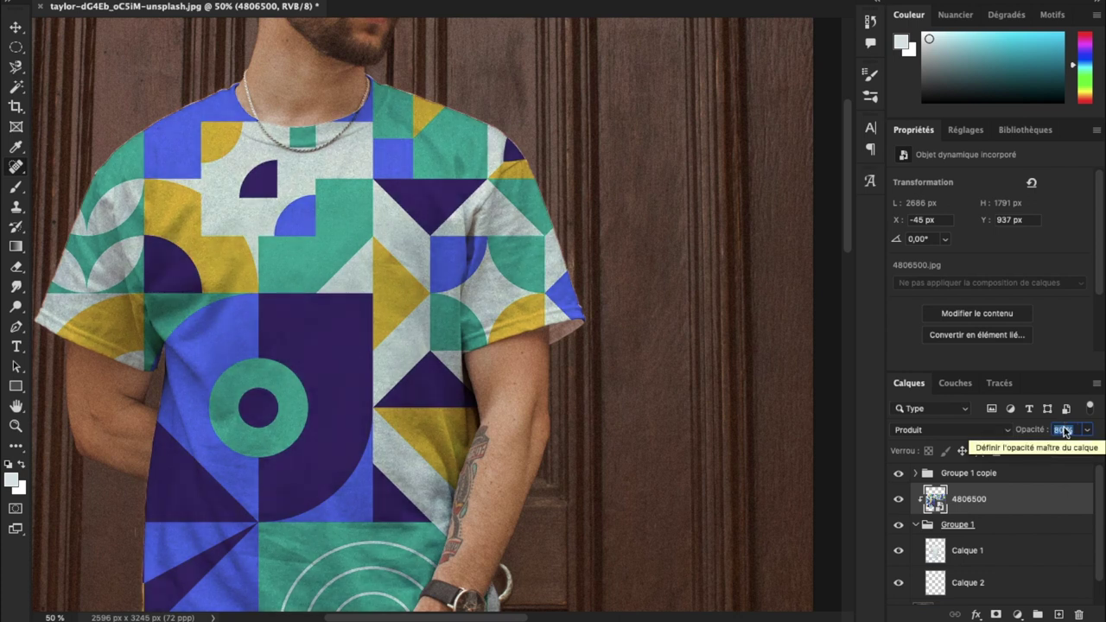
{"action": "key", "text": "ctrl+minus"}
{"action": "key", "text": "ctrl+minus"}
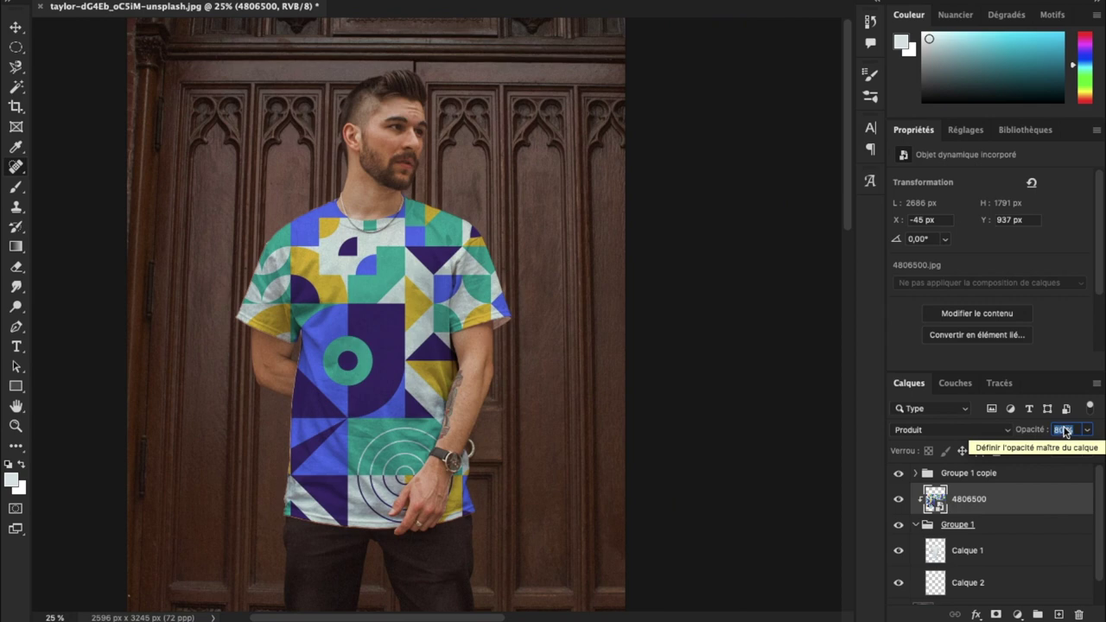